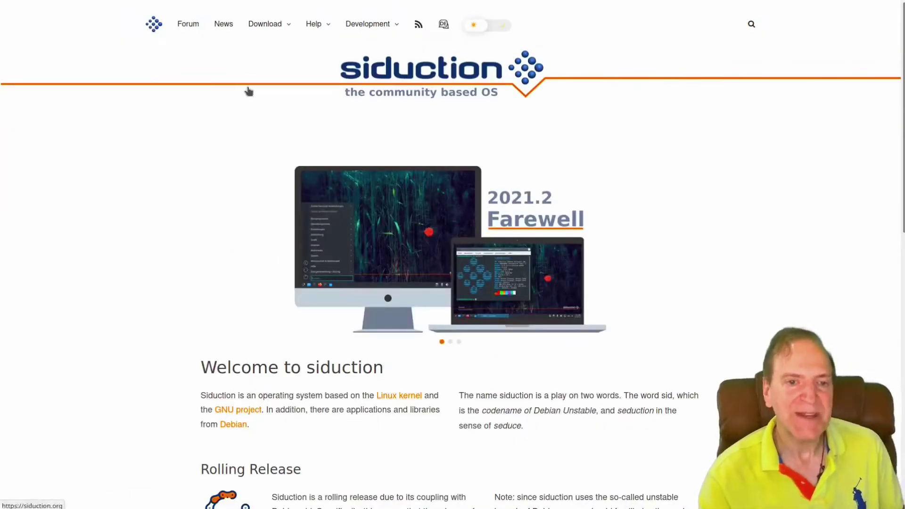
# Open siduction.org's Installation Media download page and scroll down to the download buttons
pyautogui.moveTo(265, 26)
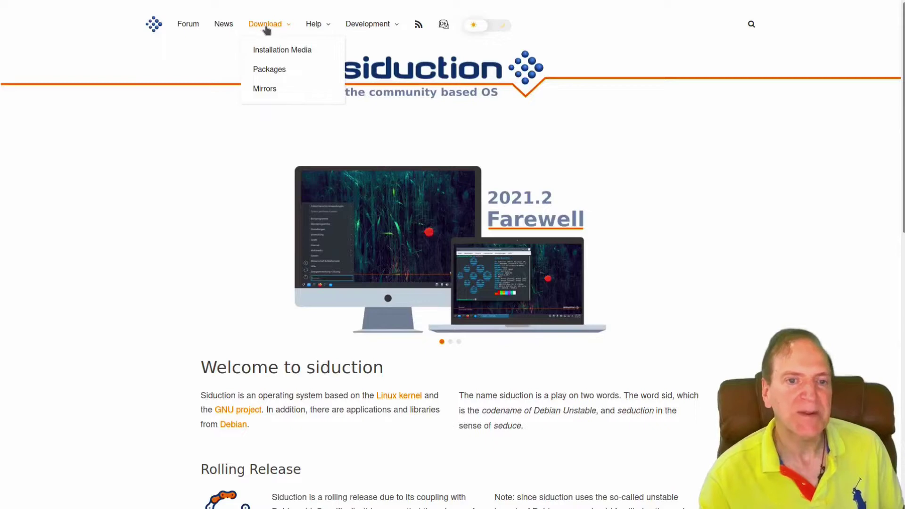
pyautogui.click(281, 51)
pyautogui.scroll(-3, 180, 229)
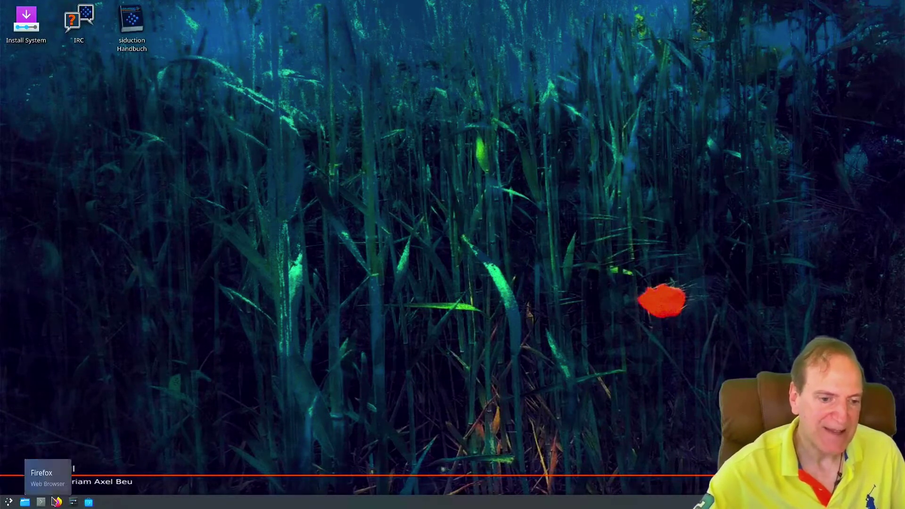
pyautogui.click(9, 503)
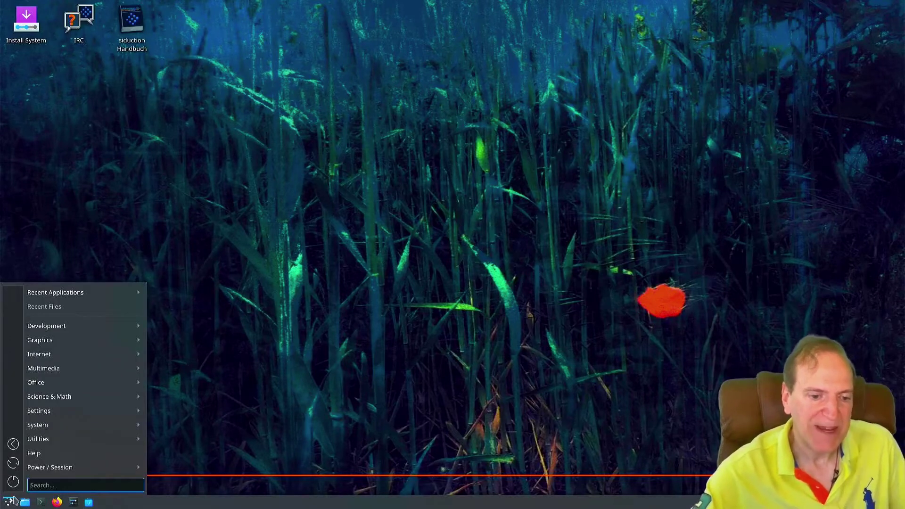
pyautogui.moveTo(52, 415)
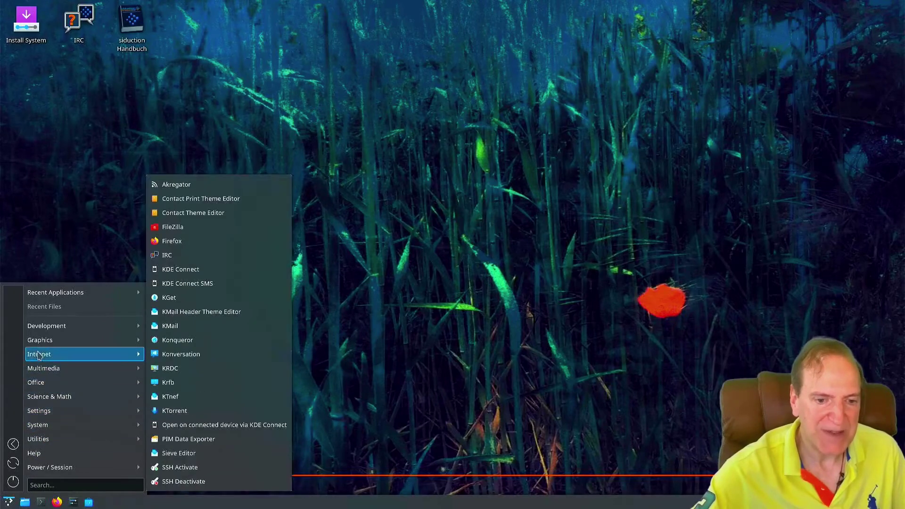
pyautogui.moveTo(47, 327)
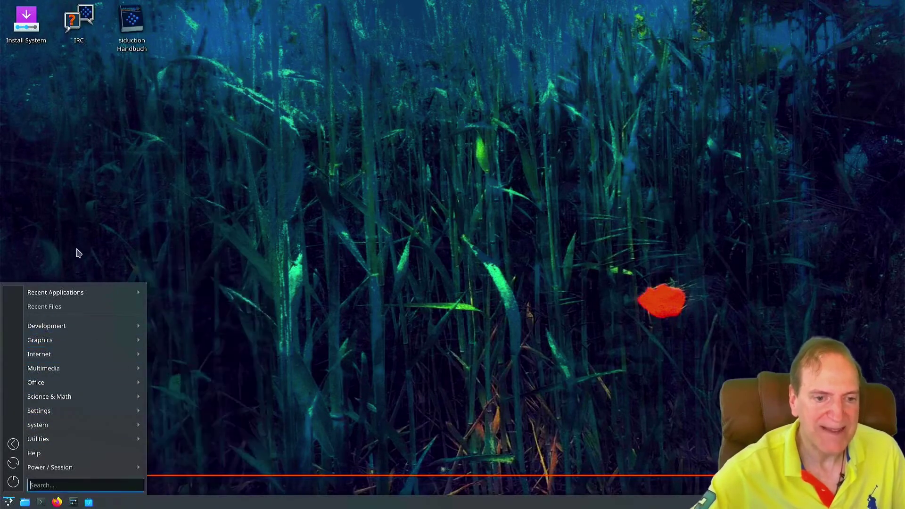
pyautogui.click(93, 255)
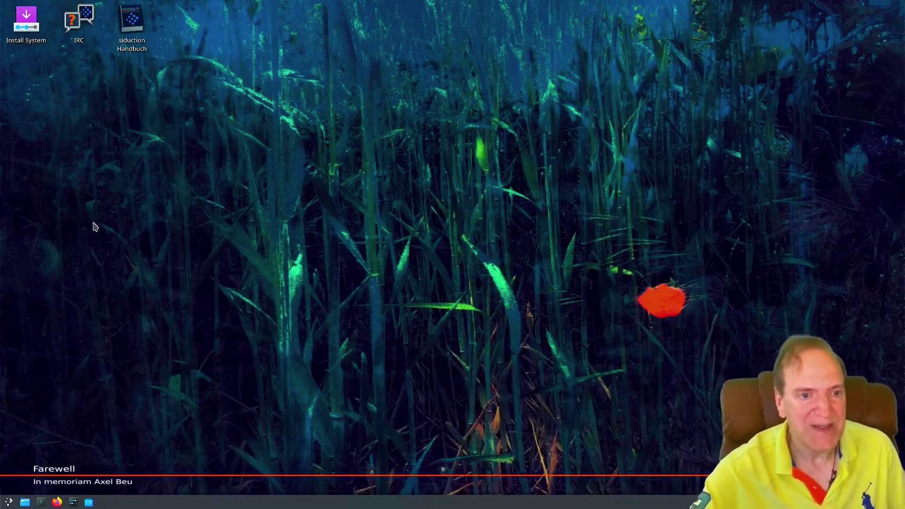
# Launch Install System, centre the installer window, and view the release notes
pyautogui.click(18, 30)
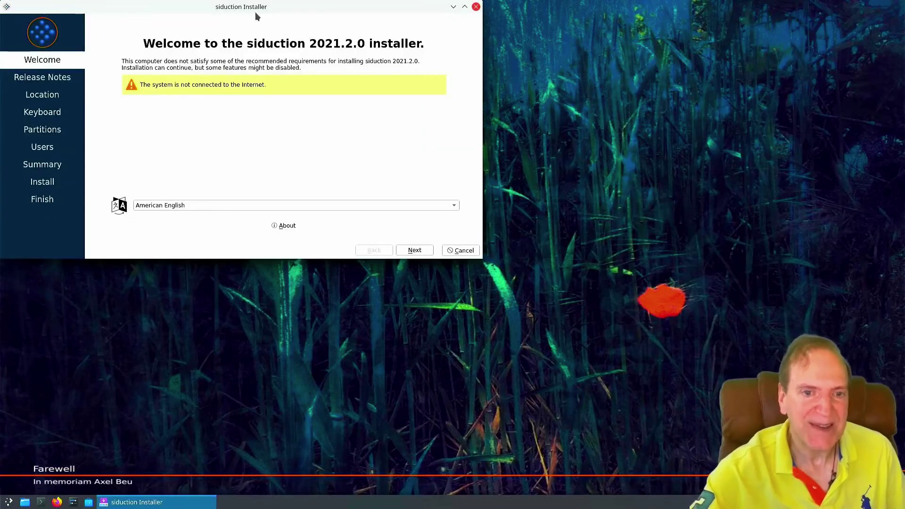
pyautogui.moveTo(258, 9); pyautogui.dragTo(494, 122)
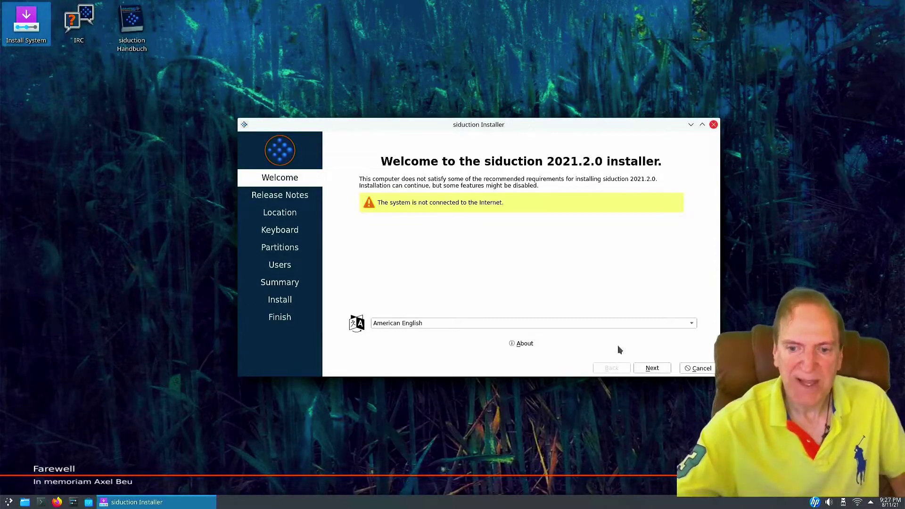
pyautogui.click(653, 370)
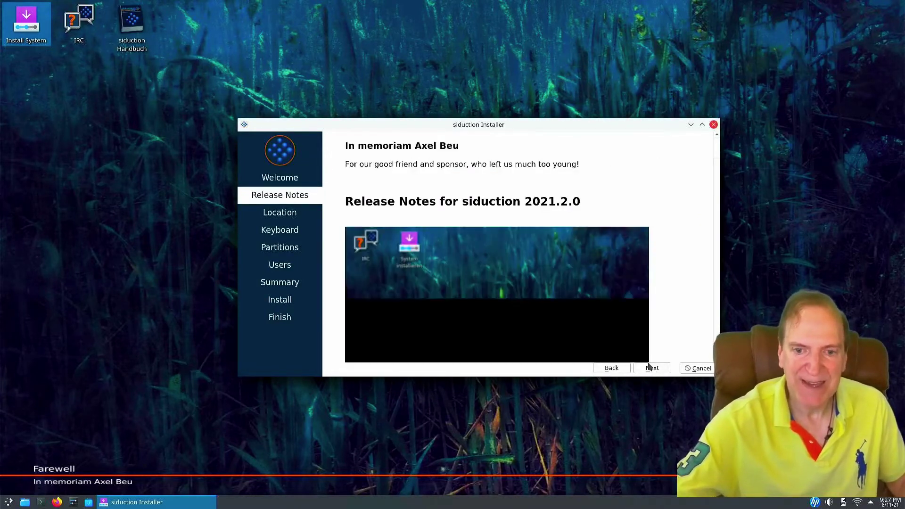
pyautogui.click(612, 368)
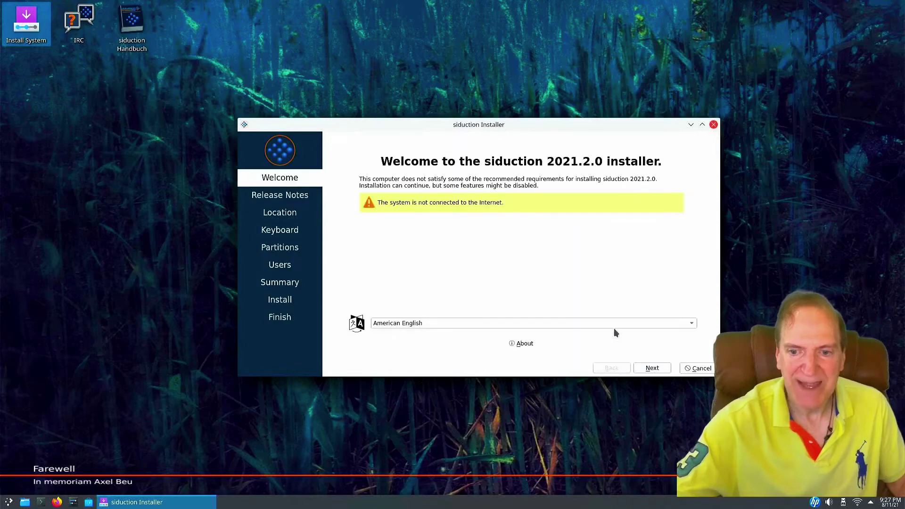
# Quit the installer after confirming, then launch Install System again
pyautogui.click(714, 126)
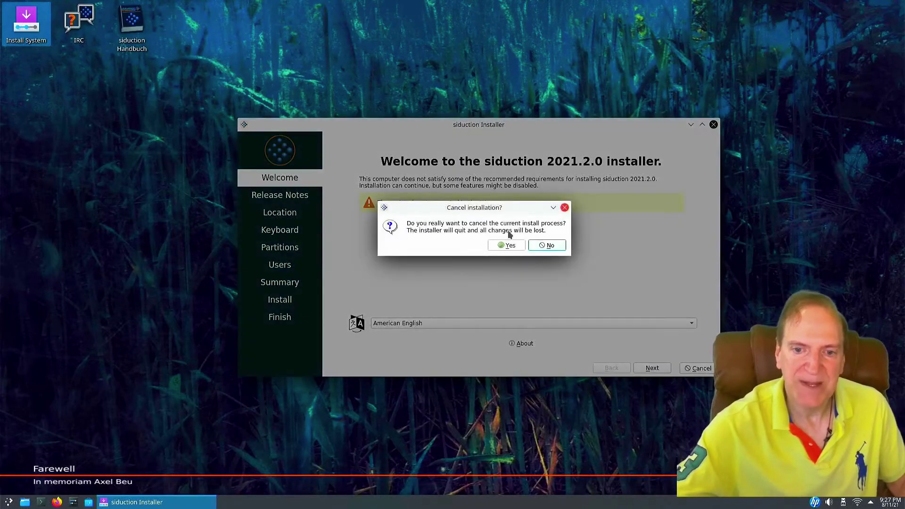
pyautogui.click(508, 246)
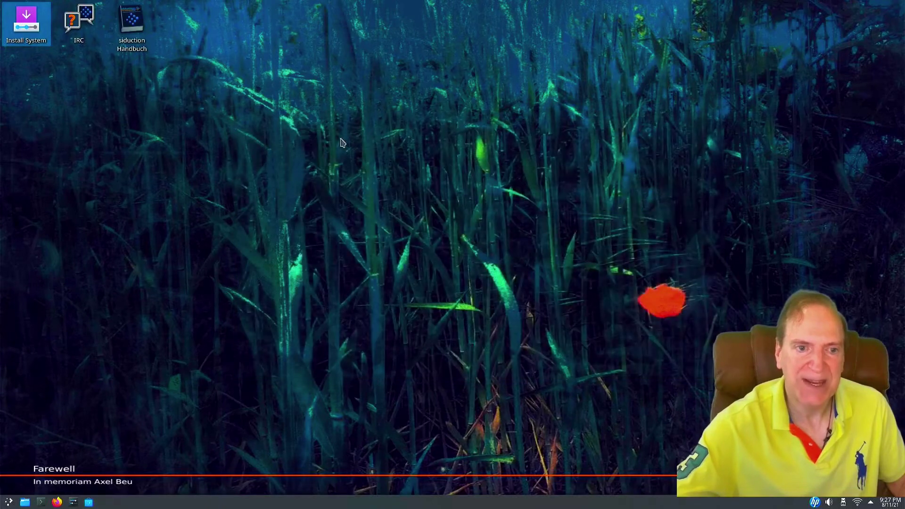
pyautogui.click(31, 26)
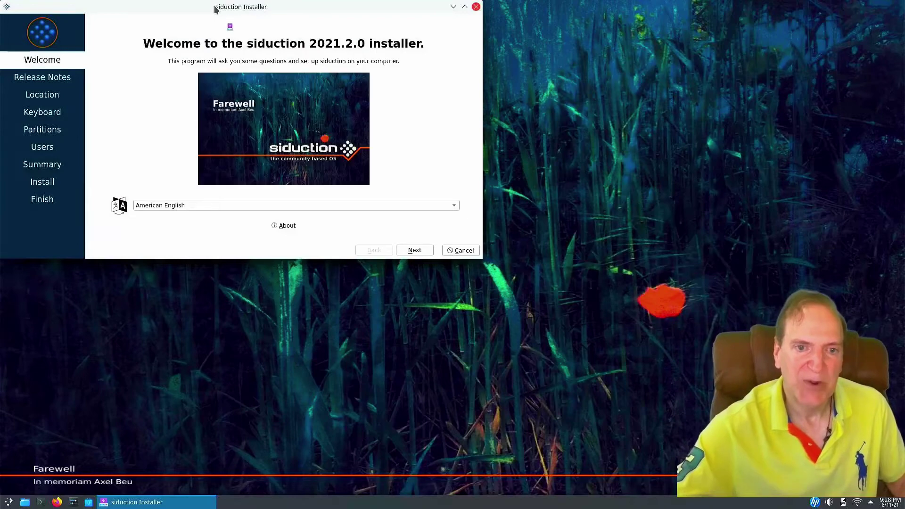
# Centre the installer, pass release notes, location and keyboard, and choose Erase disk on Partitions
pyautogui.moveTo(215, 10); pyautogui.dragTo(408, 119)
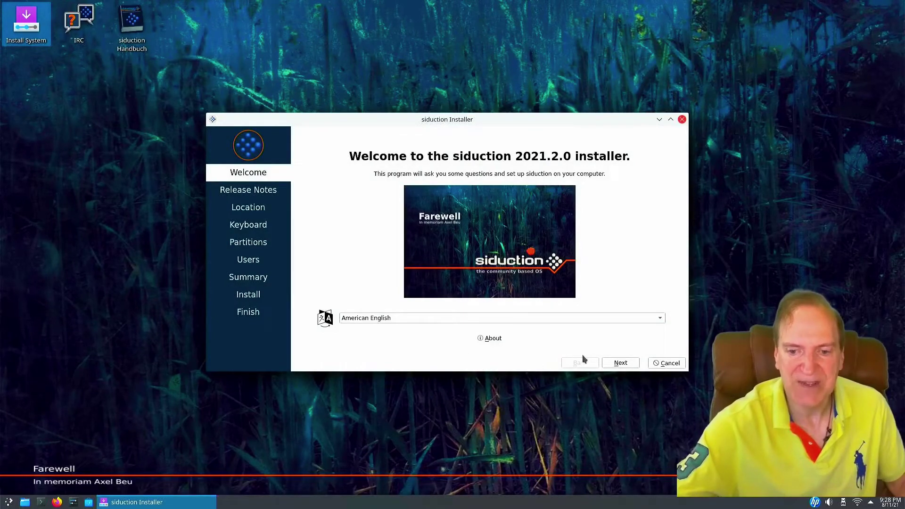
pyautogui.click(621, 363)
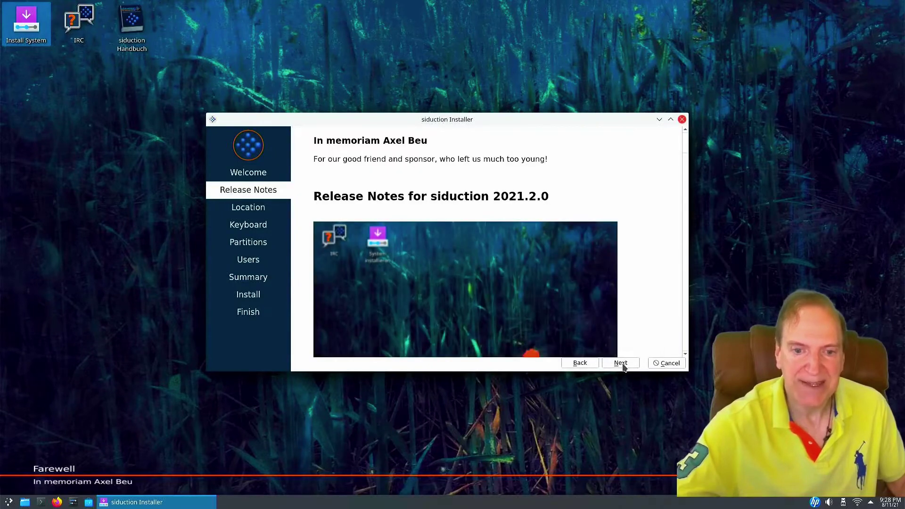
pyautogui.click(620, 364)
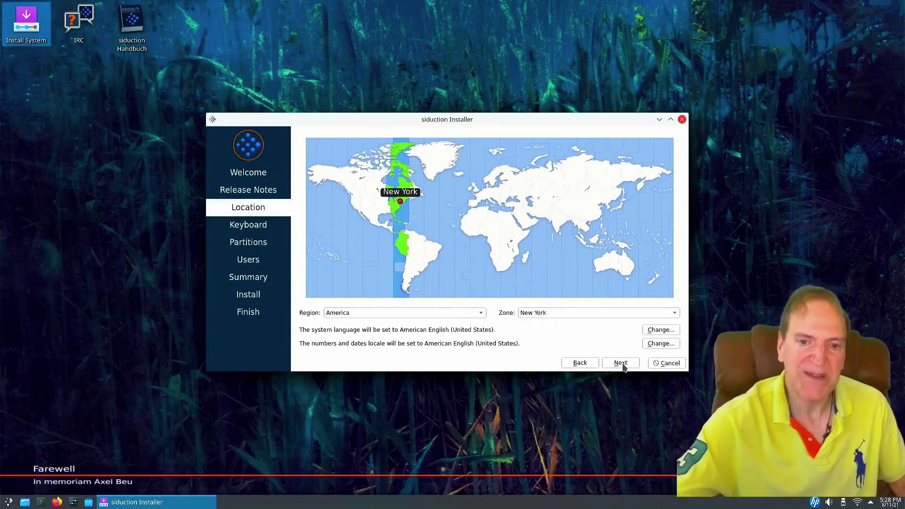
pyautogui.click(621, 363)
pyautogui.click(621, 363)
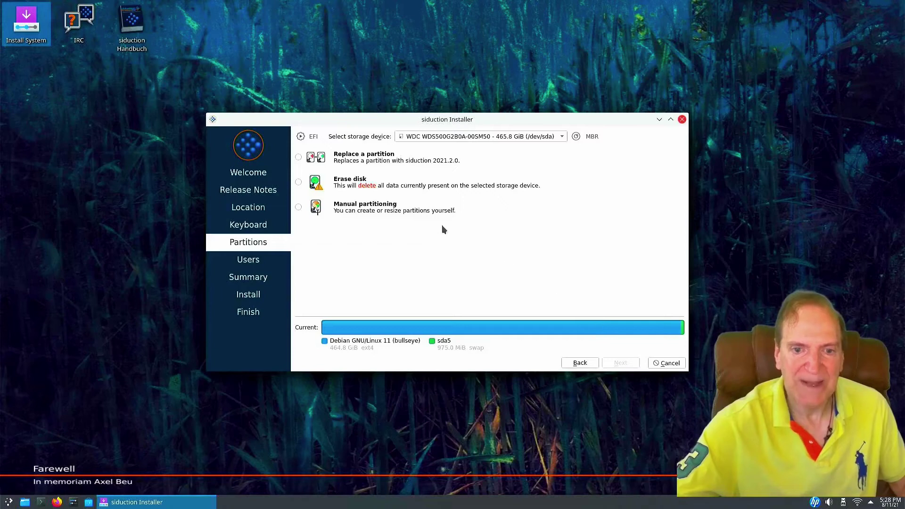
pyautogui.click(298, 158)
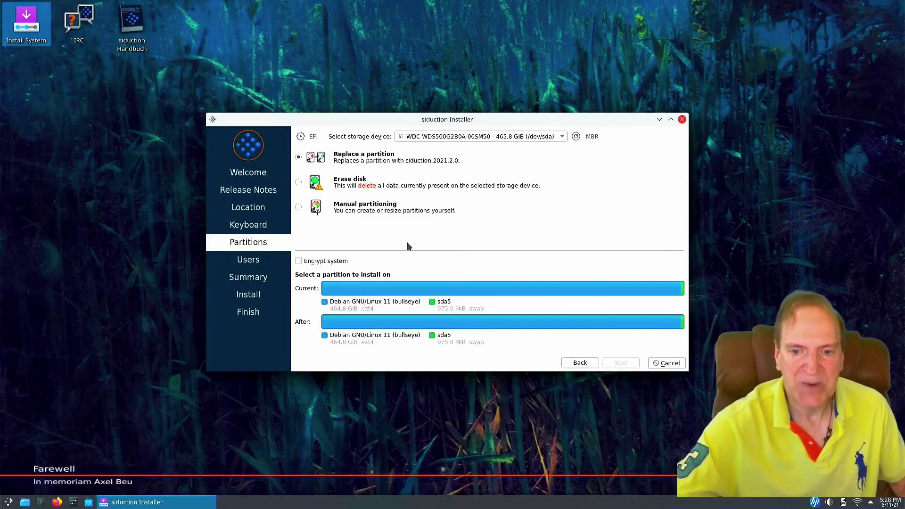
pyautogui.click(299, 182)
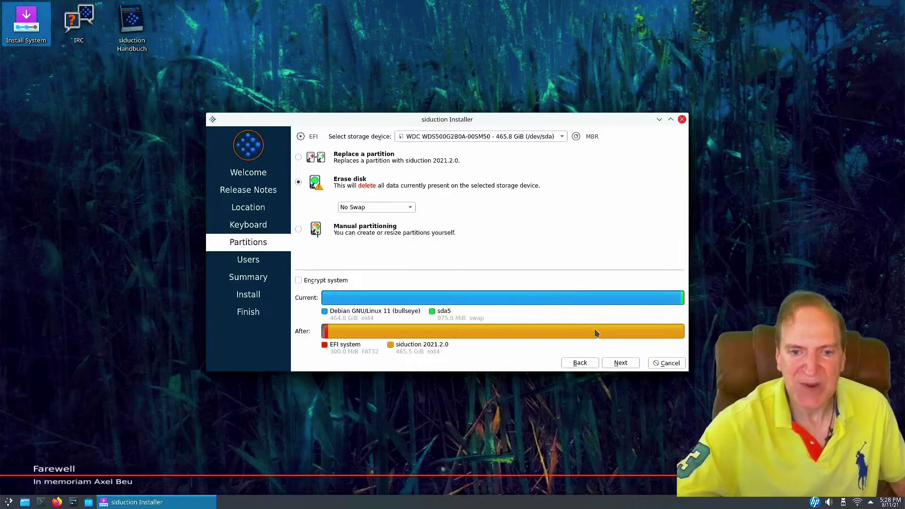
# Enter the user's full name and password, enable auto-login and the same administrator password
pyautogui.click(620, 363)
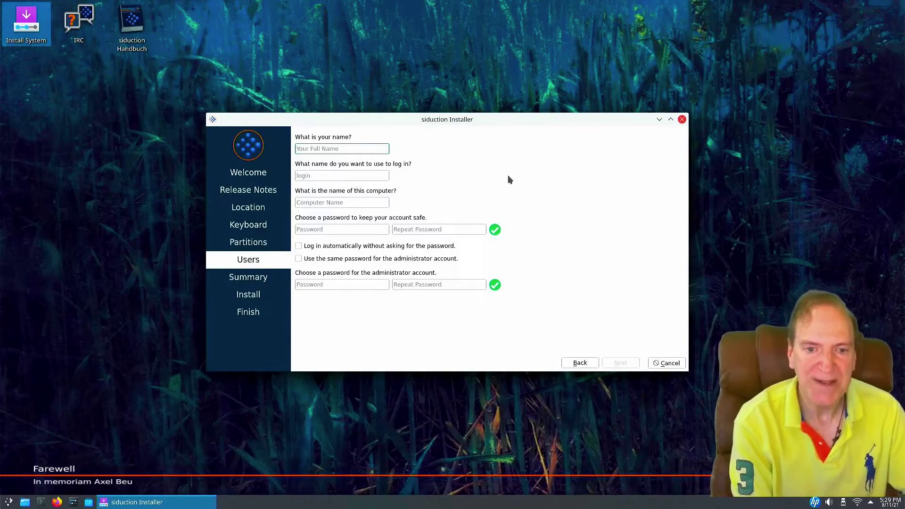
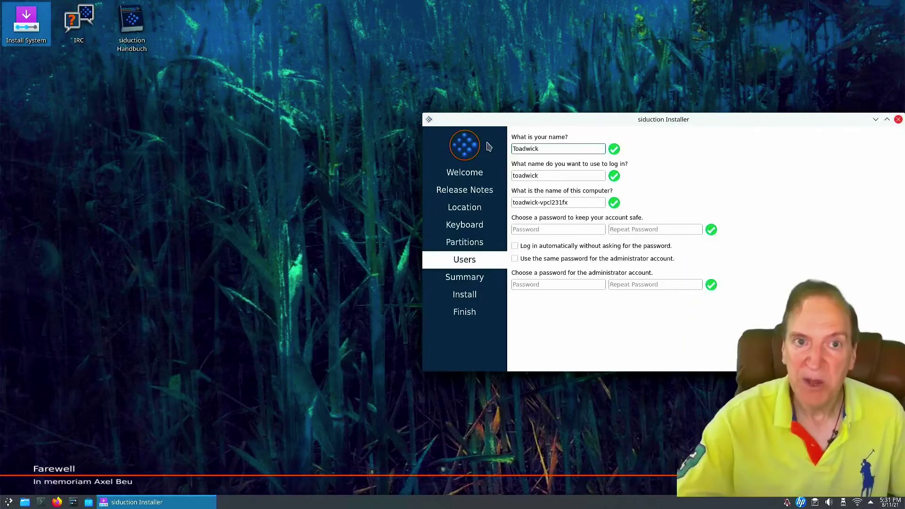
pyautogui.click(526, 229)
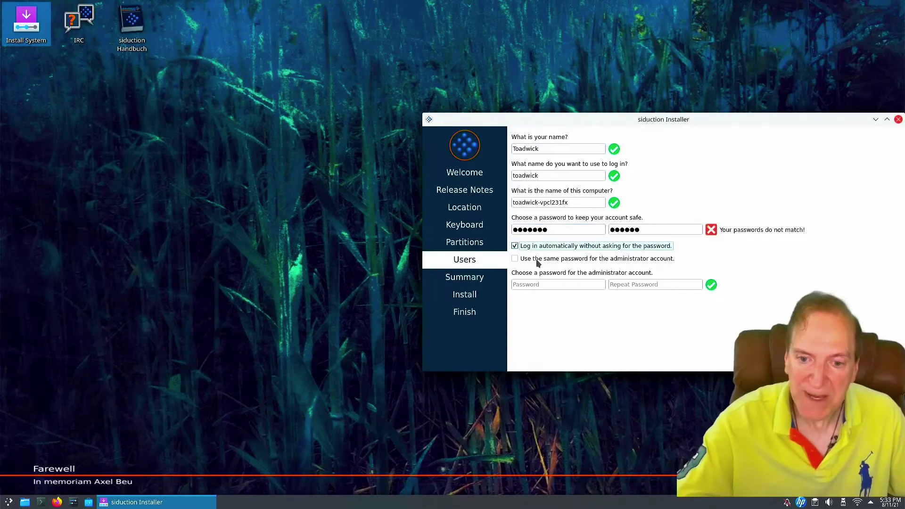
pyautogui.click(516, 259)
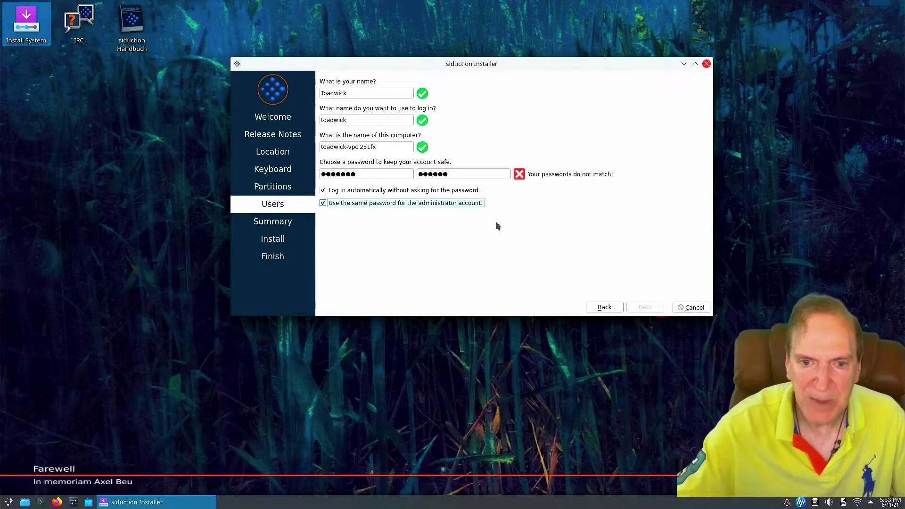
pyautogui.click(466, 171)
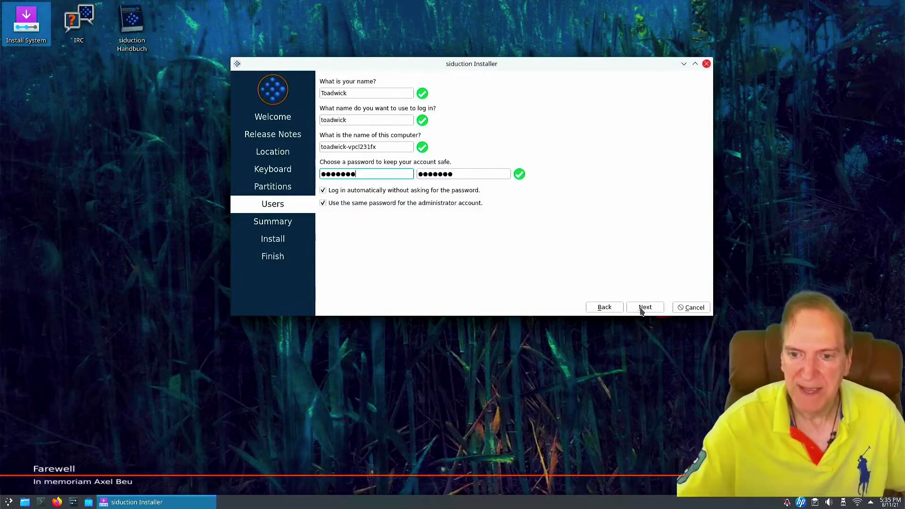
pyautogui.click(644, 309)
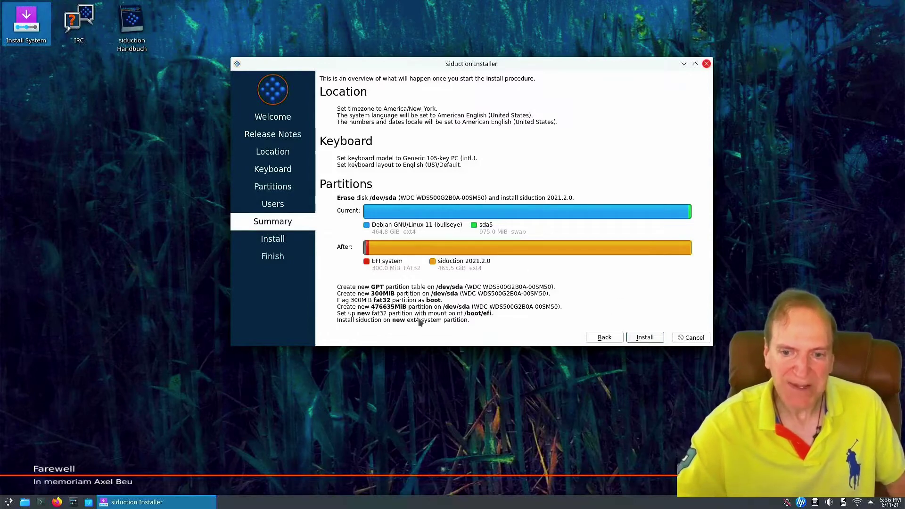
# Start the siduction 2021.2.0 install and confirm Install now despite the irreversible disk changes
pyautogui.click(645, 337)
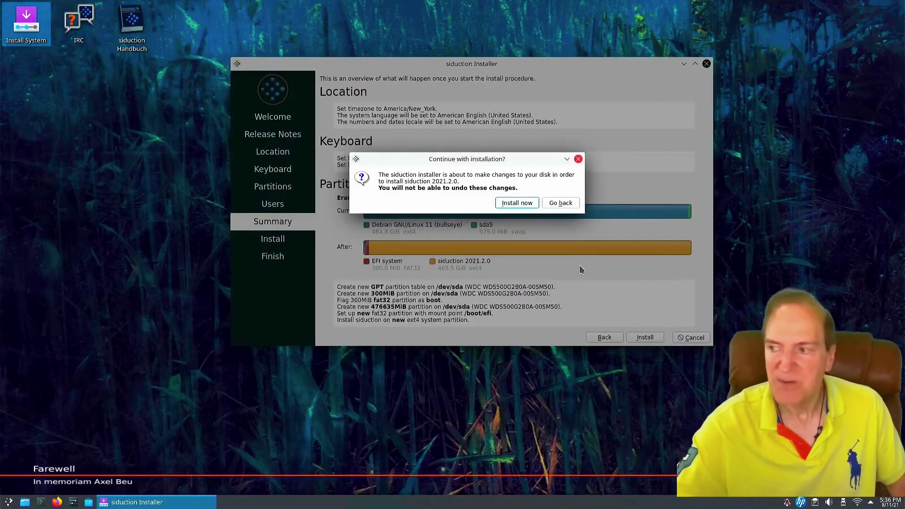
pyautogui.click(517, 204)
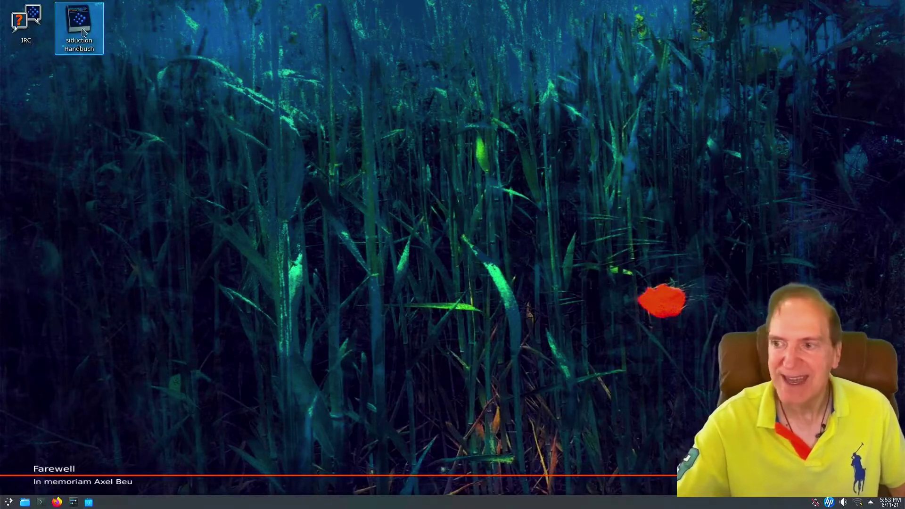
# Open the siduction Handbuch in Okular and expand its Installation chapter in Contents
pyautogui.click(84, 28)
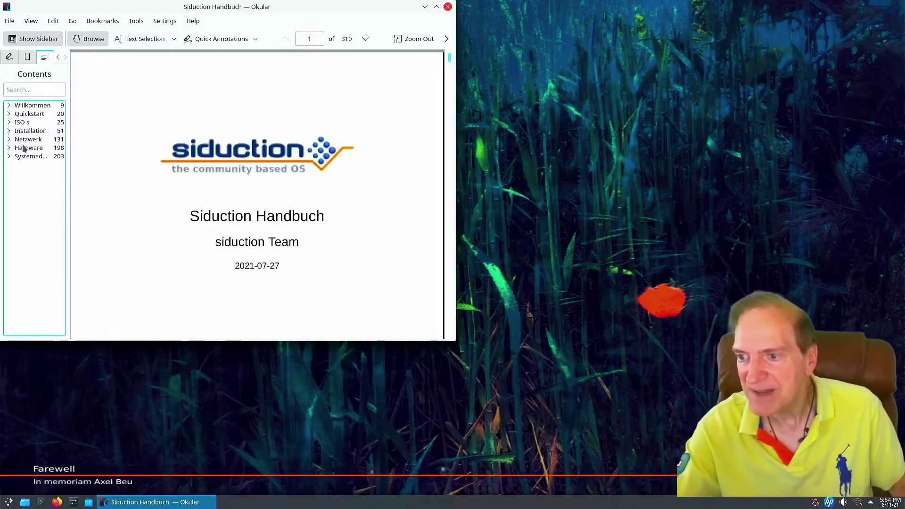
pyautogui.click(26, 140)
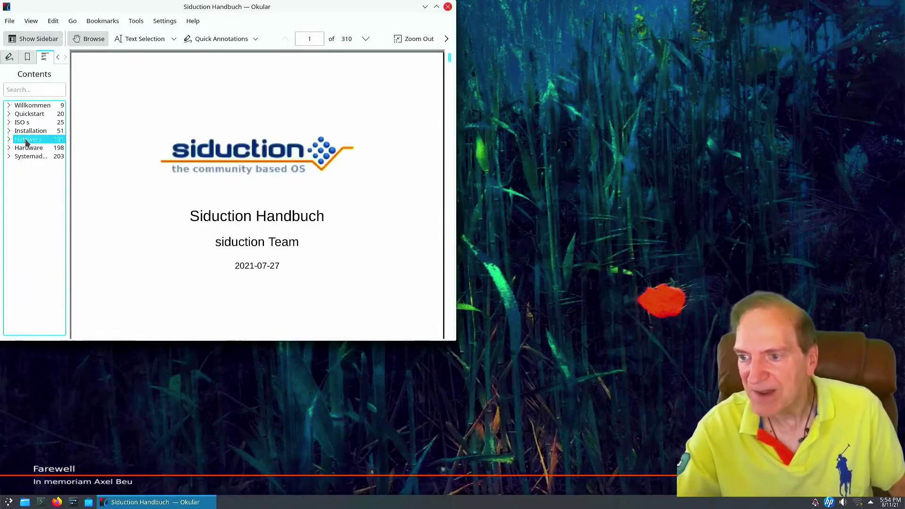
pyautogui.click(8, 130)
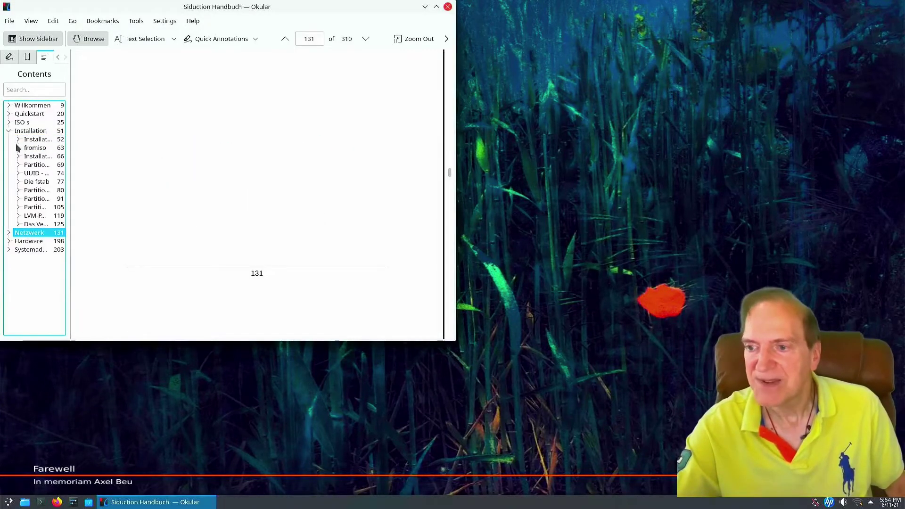
pyautogui.click(34, 147)
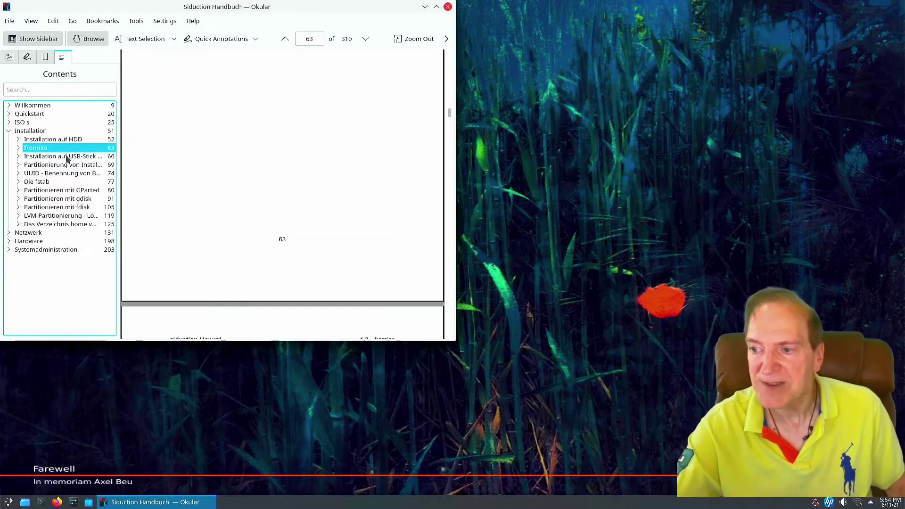
# Read Installation auf USB-Stick, Mit Linux-Betriebssystemen on page 68, then close Okular
pyautogui.click(66, 159)
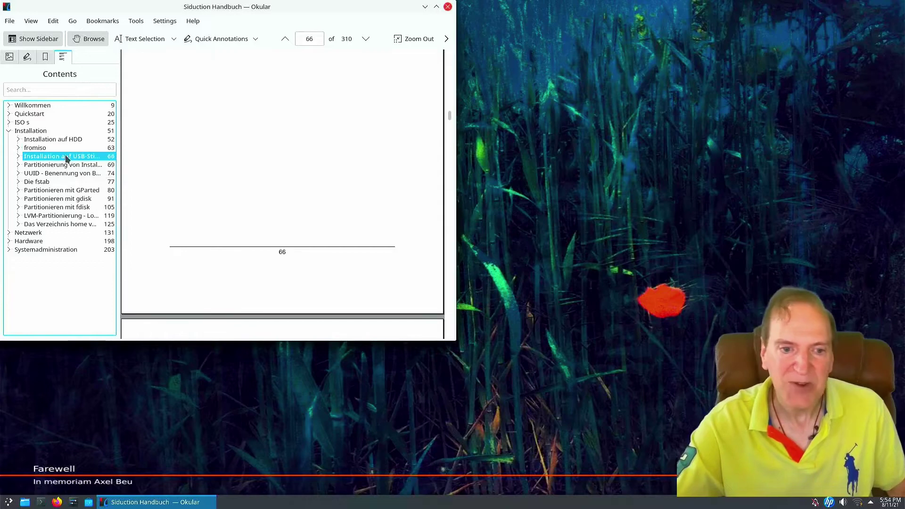
pyautogui.doubleClick(67, 156)
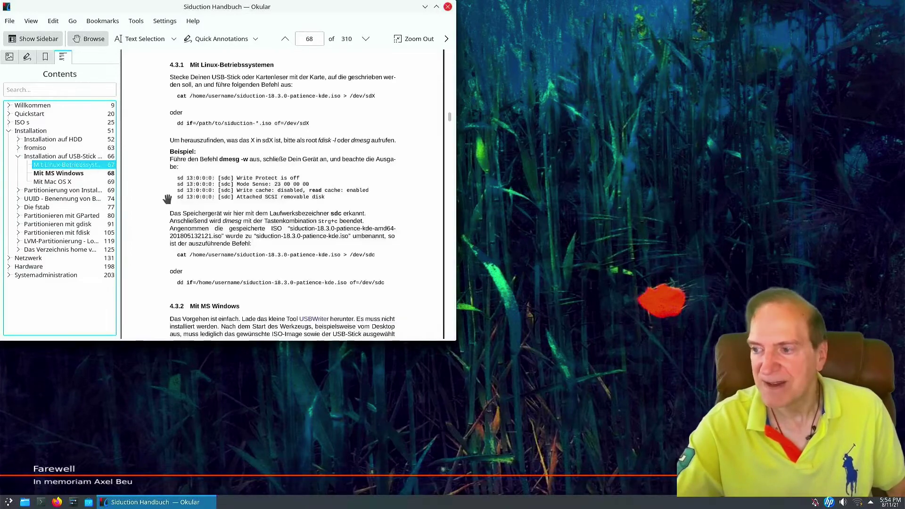
pyautogui.scroll(-3, 168, 198)
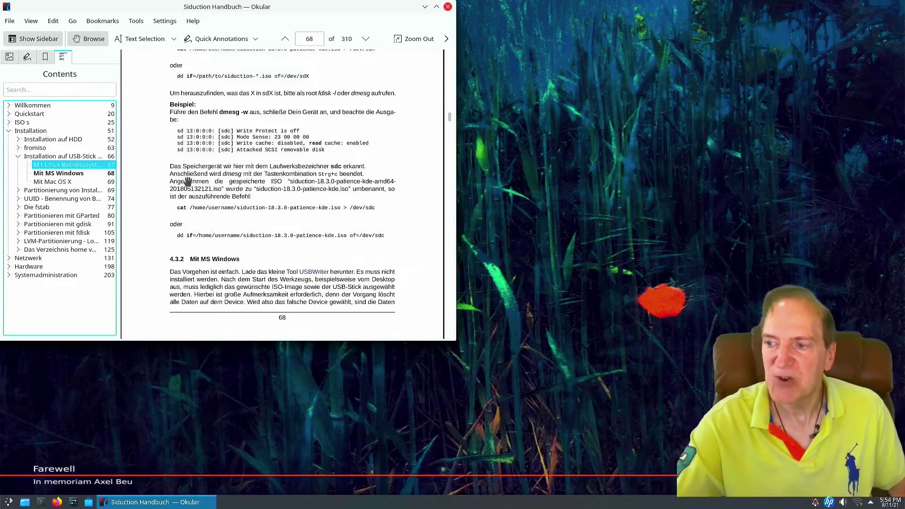
pyautogui.moveTo(163, 239); pyautogui.dragTo(150, 208)
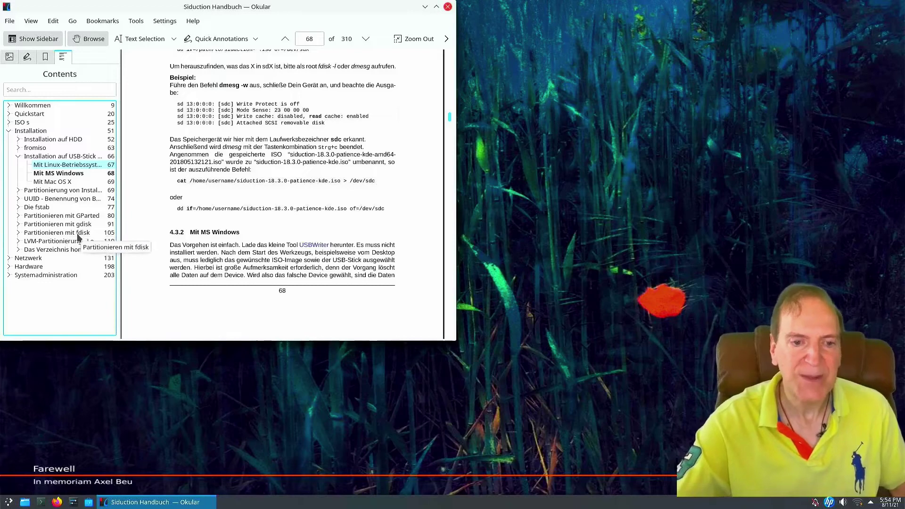
pyautogui.click(448, 7)
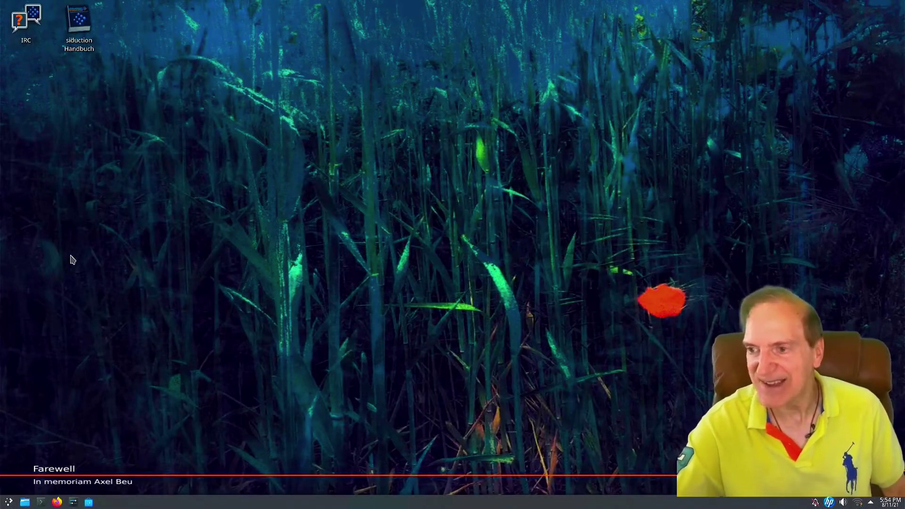
# Open the taskbar's Application Menu and browse its category submenus
pyautogui.click(9, 503)
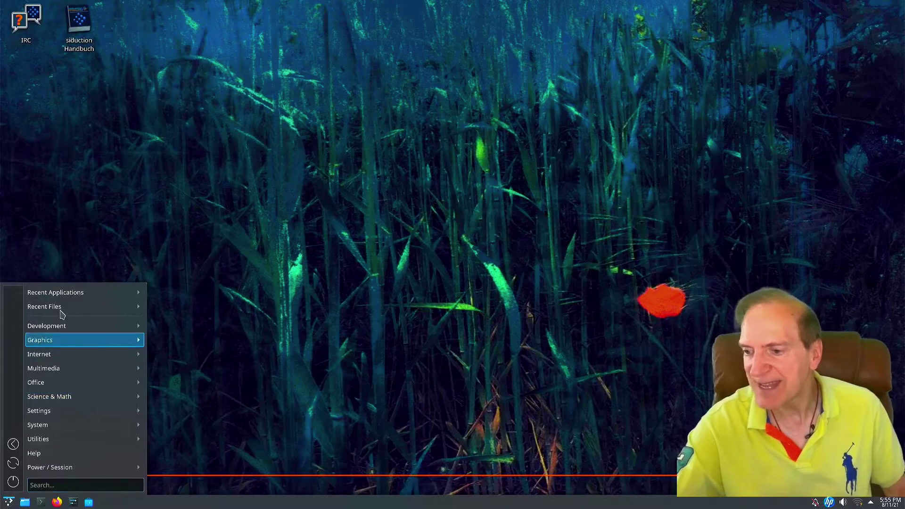
pyautogui.moveTo(63, 381)
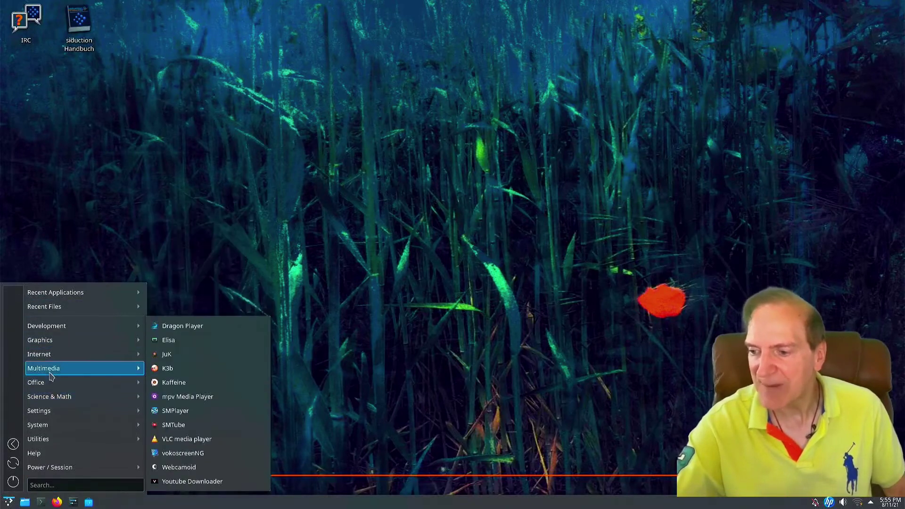
pyautogui.moveTo(51, 358)
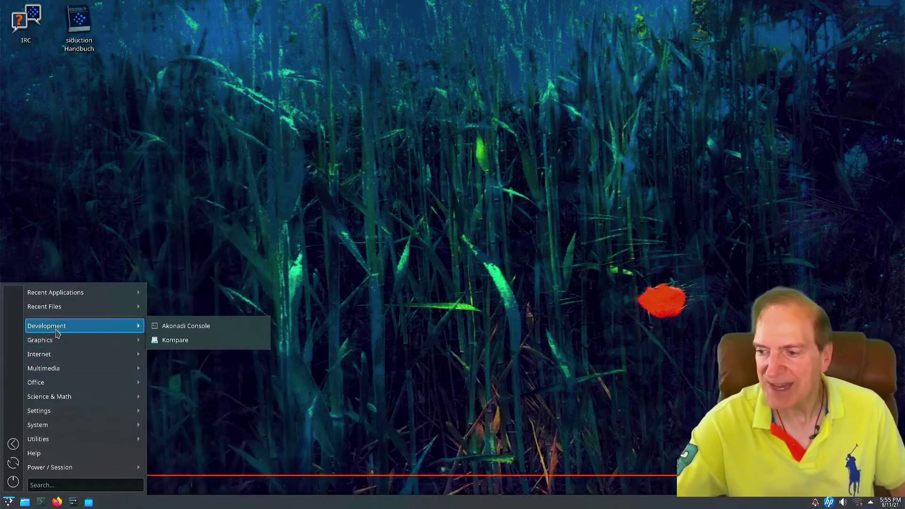
pyautogui.moveTo(56, 302)
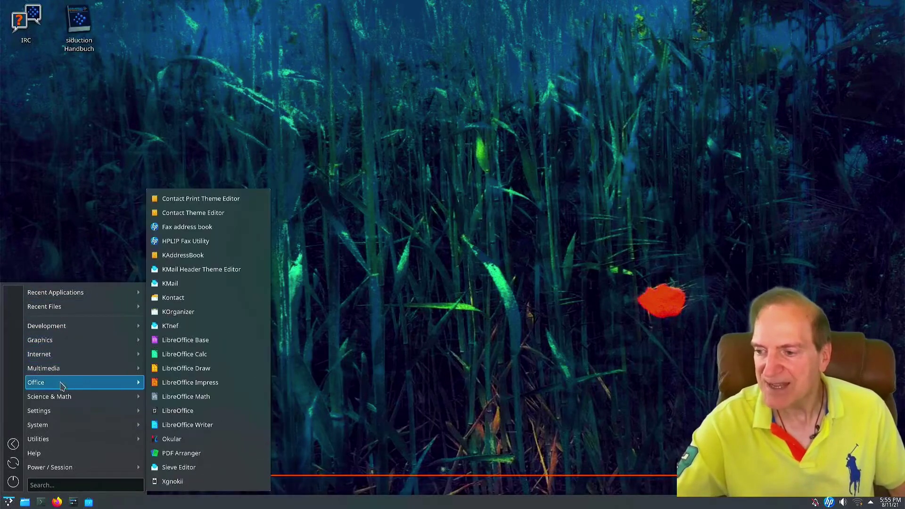
pyautogui.moveTo(58, 402)
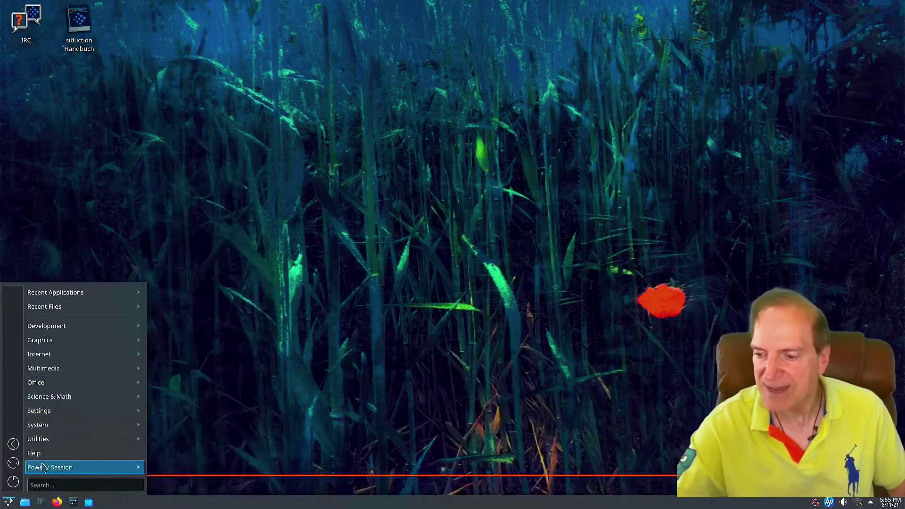
pyautogui.moveTo(40, 471)
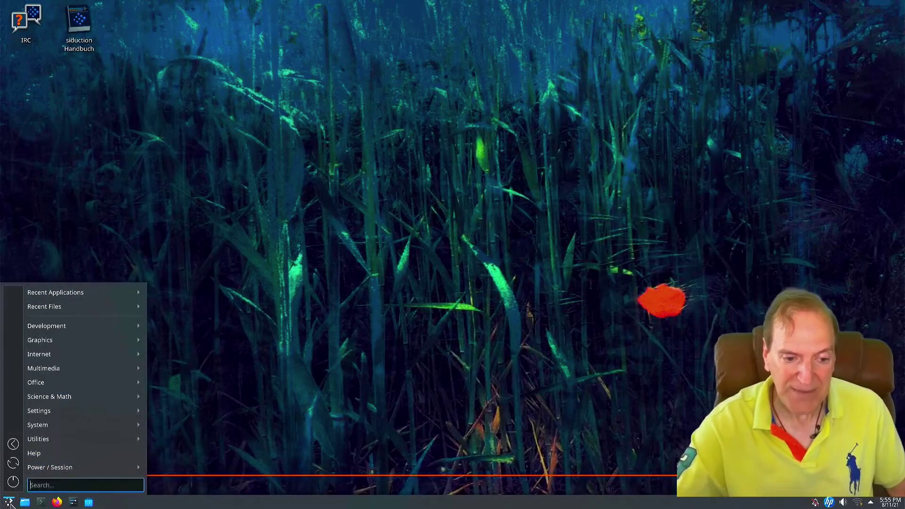
# Switch the panel launcher to the Application Launcher style and browse its categories
pyautogui.rightClick(10, 503)
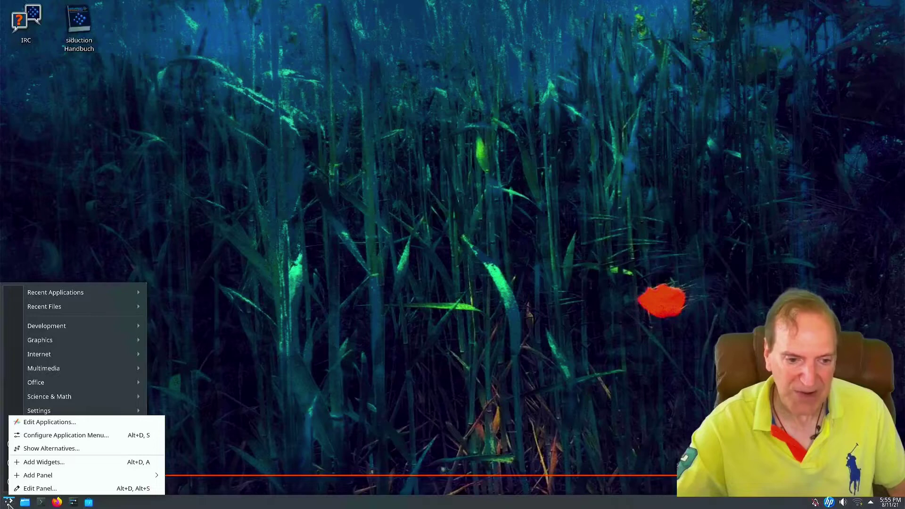
pyautogui.click(35, 449)
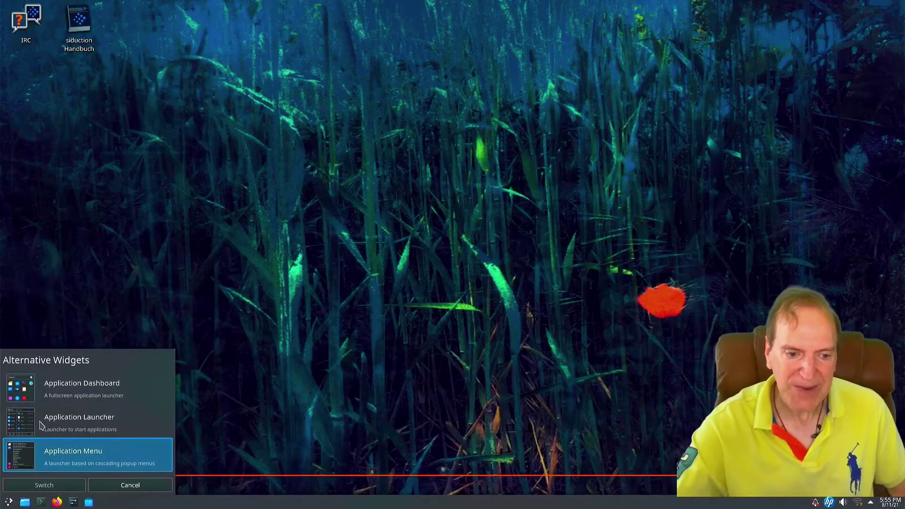
pyautogui.click(34, 426)
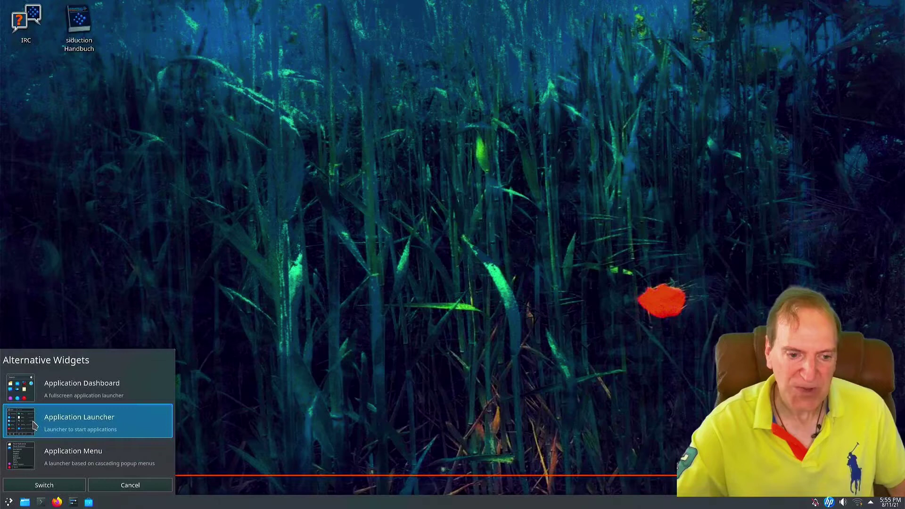
pyautogui.click(51, 489)
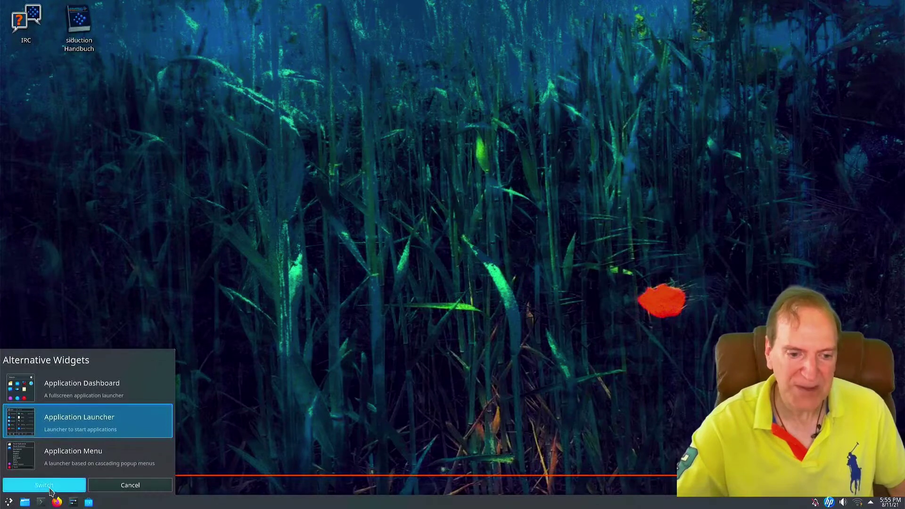
pyautogui.click(7, 503)
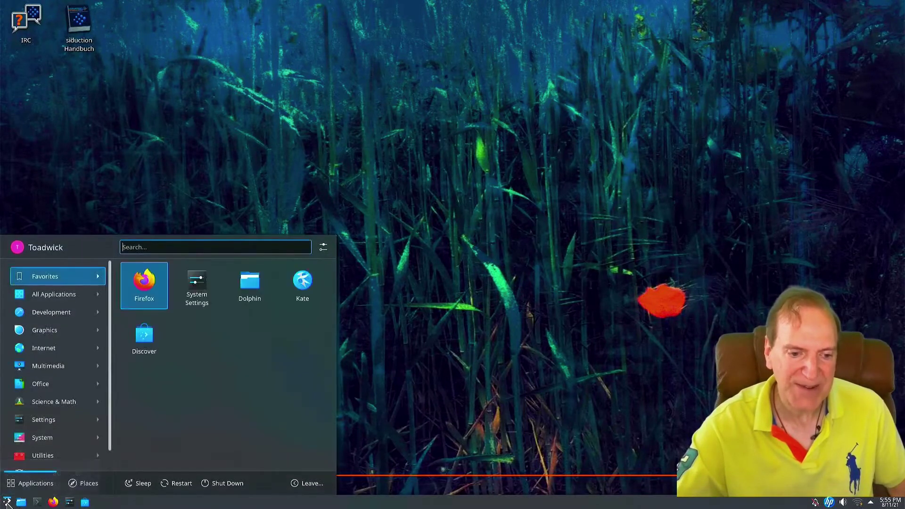
pyautogui.click(33, 408)
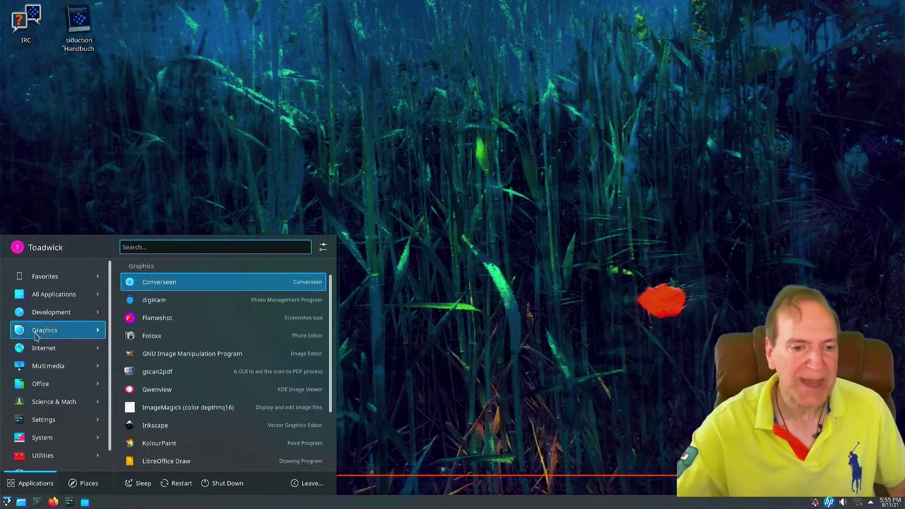
pyautogui.moveTo(71, 457)
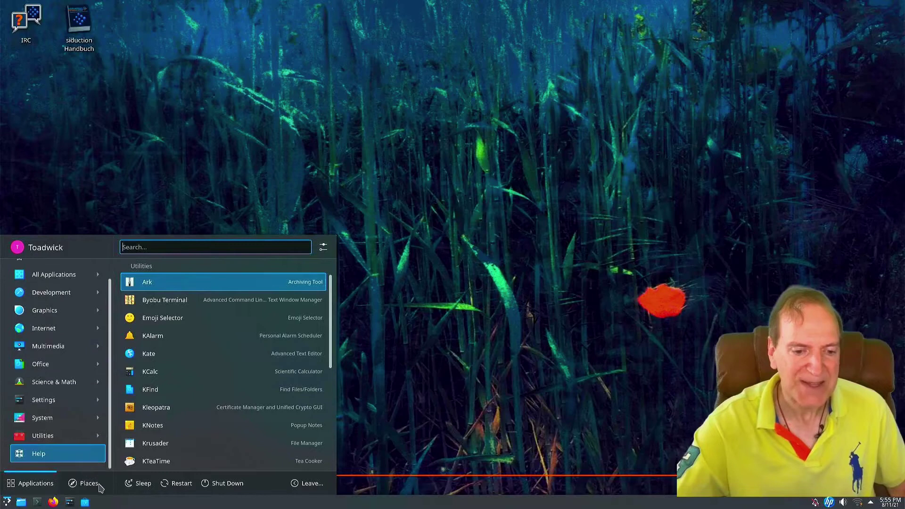
# Switch the launcher to Application Dashboard and open it full-screen
pyautogui.rightClick(7, 503)
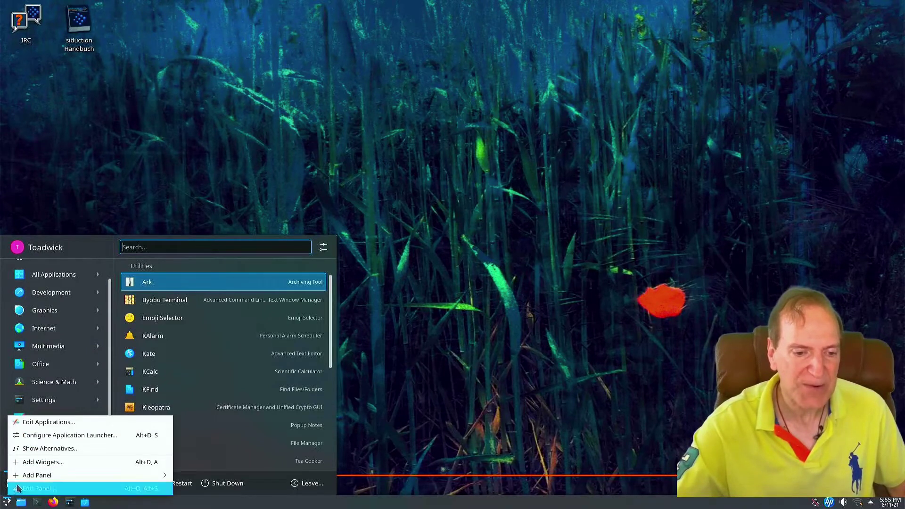
pyautogui.click(18, 454)
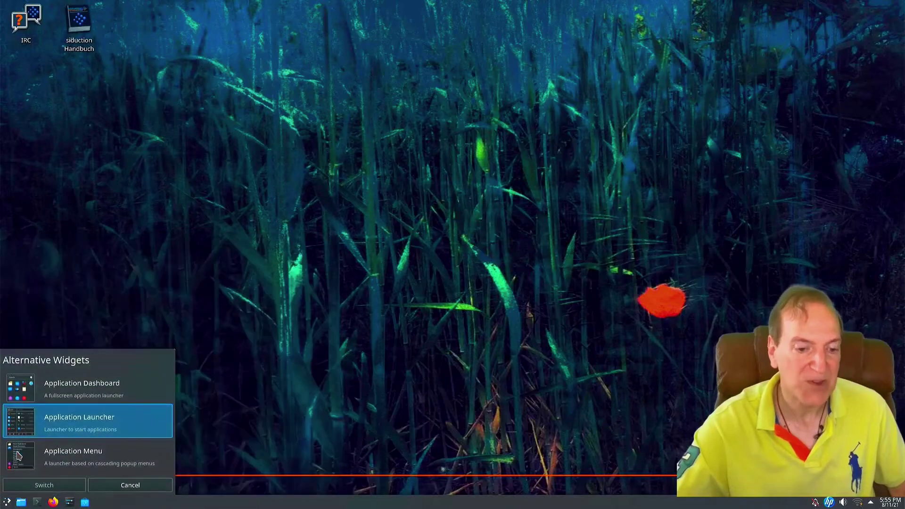
pyautogui.click(19, 388)
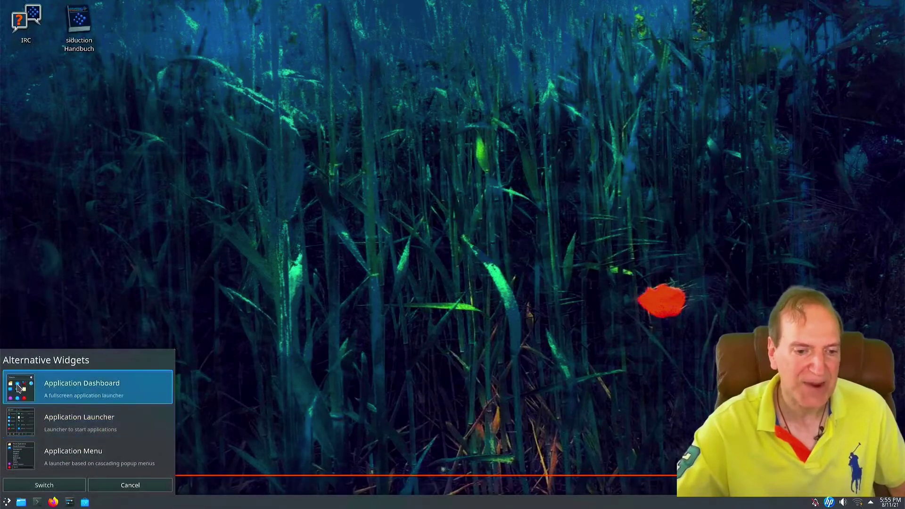
pyautogui.click(36, 489)
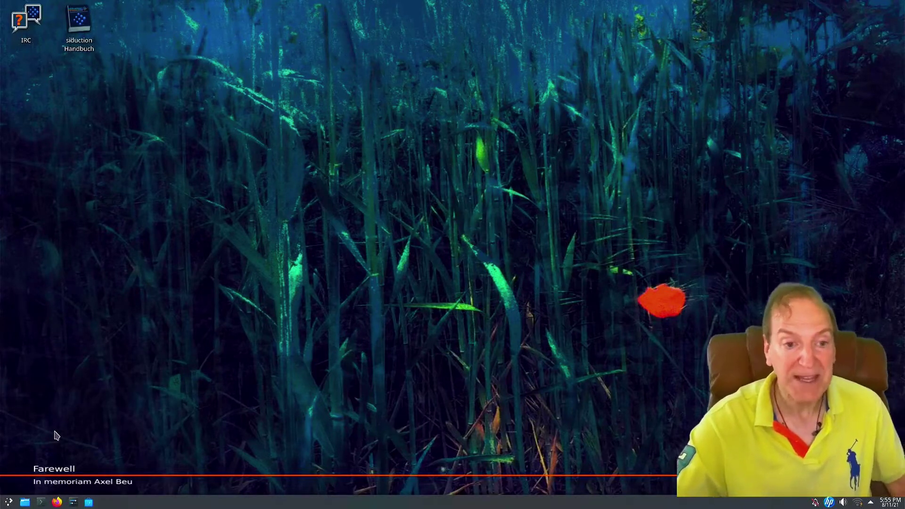
pyautogui.click(10, 502)
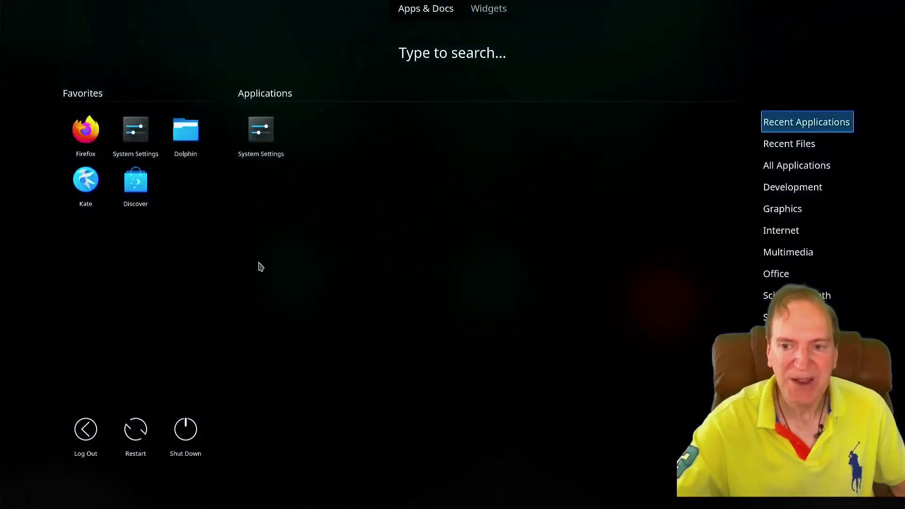
# Reopen the dashboard, look at its Widgets and Apps & Docs views, then dismiss it
pyautogui.click(319, 268)
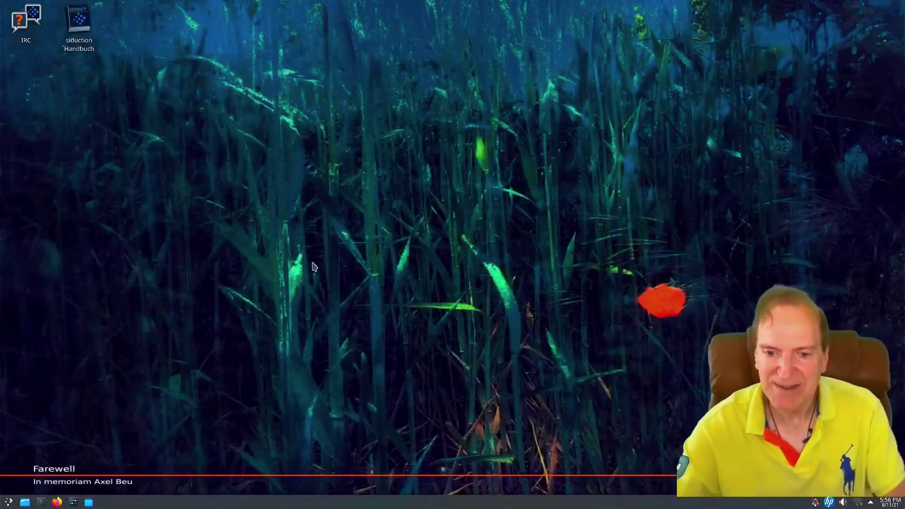
pyautogui.click(9, 502)
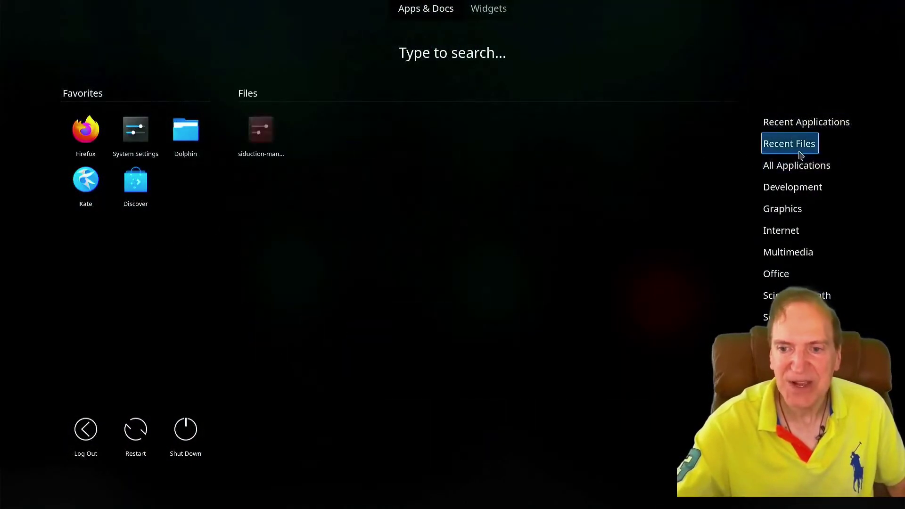
pyautogui.moveTo(786, 191)
pyautogui.moveTo(786, 241)
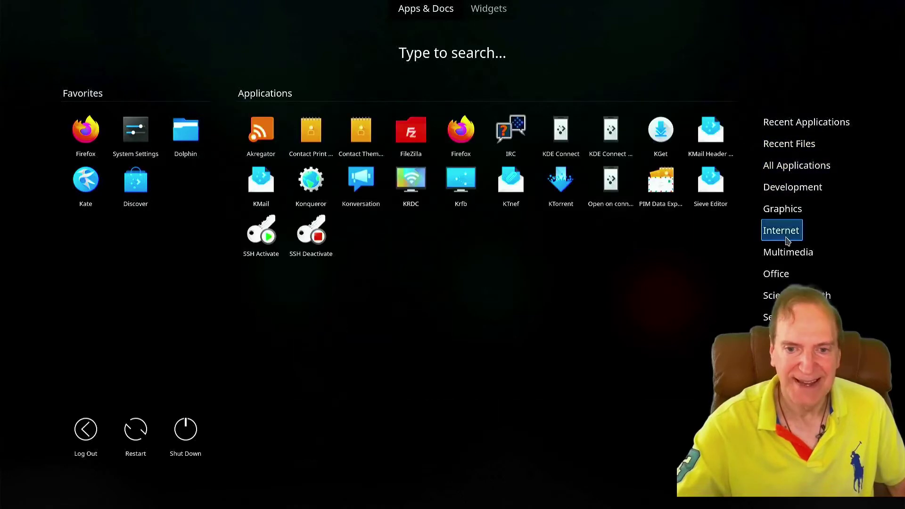
pyautogui.moveTo(782, 260)
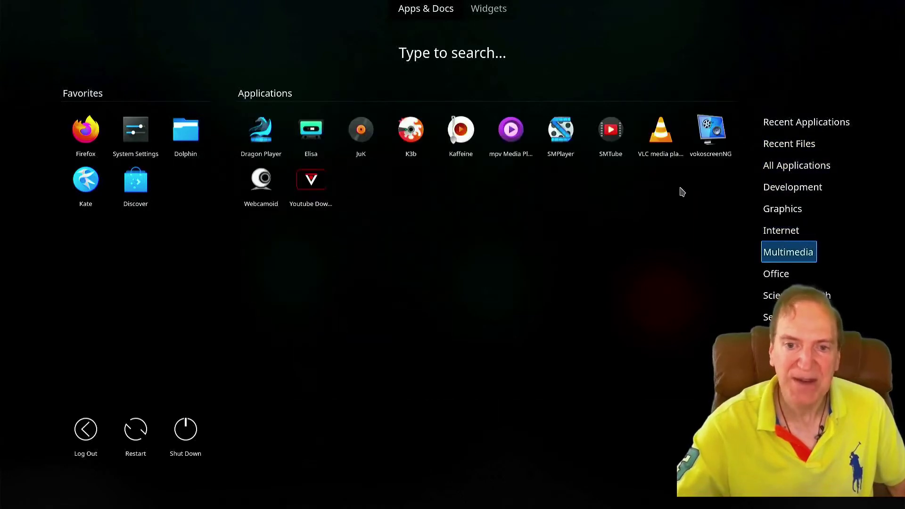
pyautogui.click(485, 9)
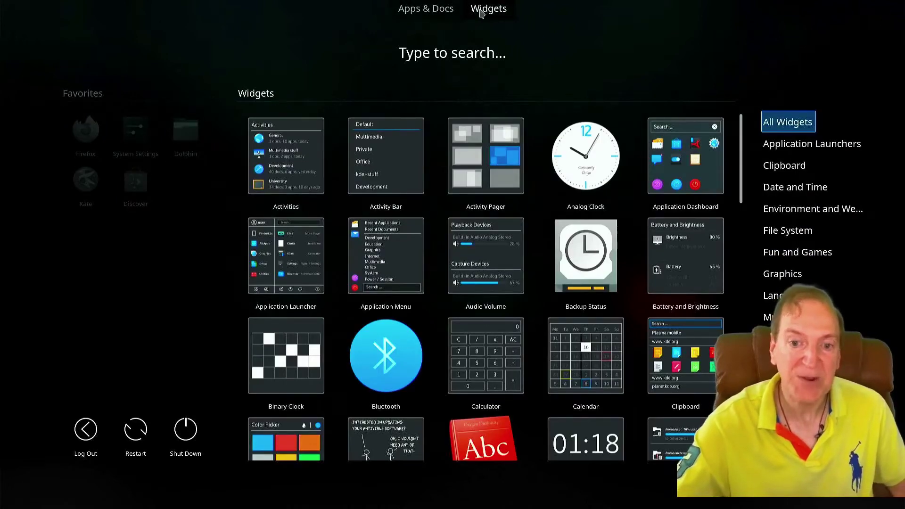
pyautogui.click(426, 11)
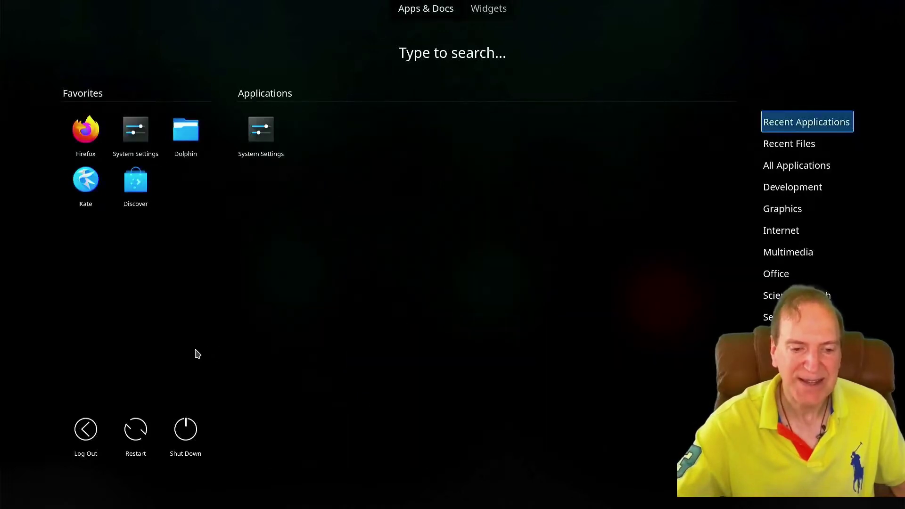
pyautogui.click(192, 363)
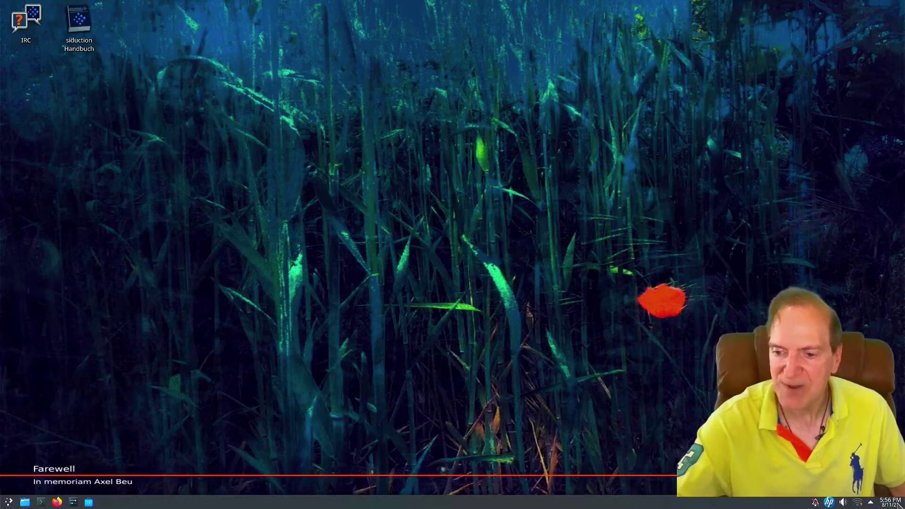
# Search 'show' in Add Widgets and place Show Desktop at the taskbar's right end
pyautogui.rightClick(559, 505)
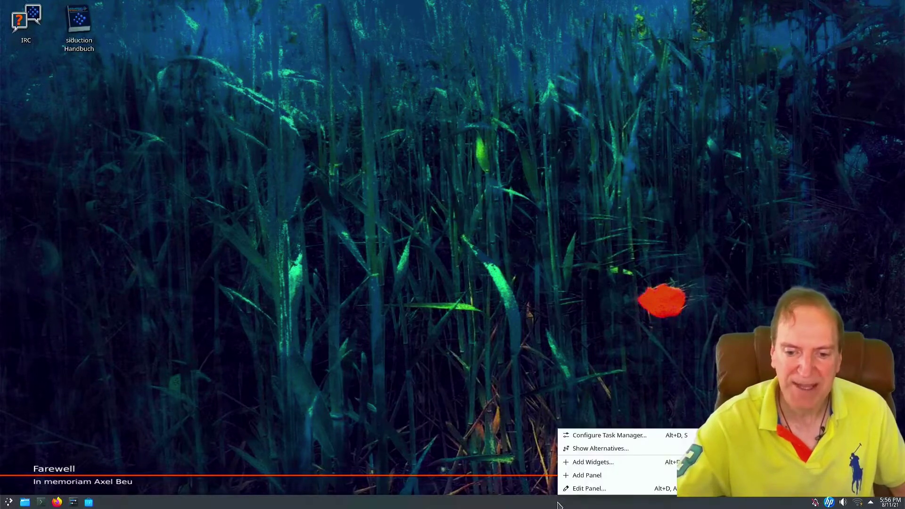
pyautogui.click(580, 463)
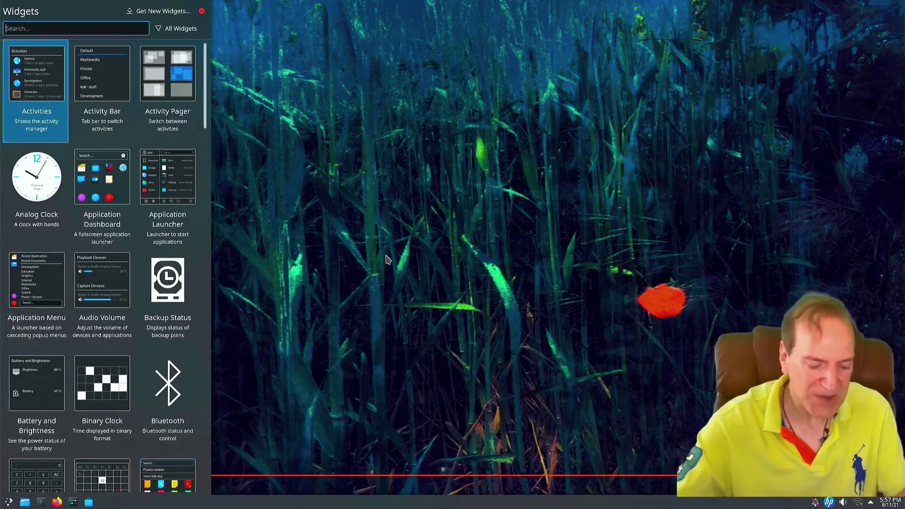
pyautogui.write('show')
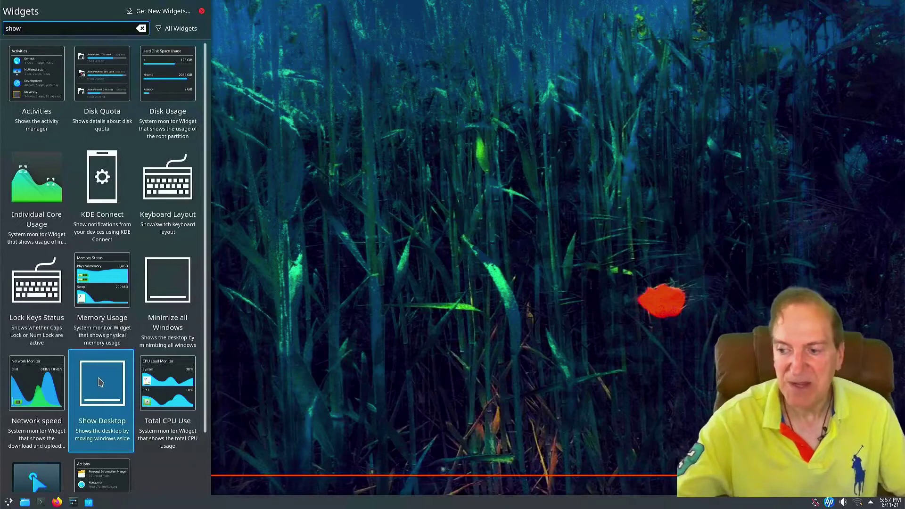
pyautogui.moveTo(101, 382); pyautogui.dragTo(875, 500)
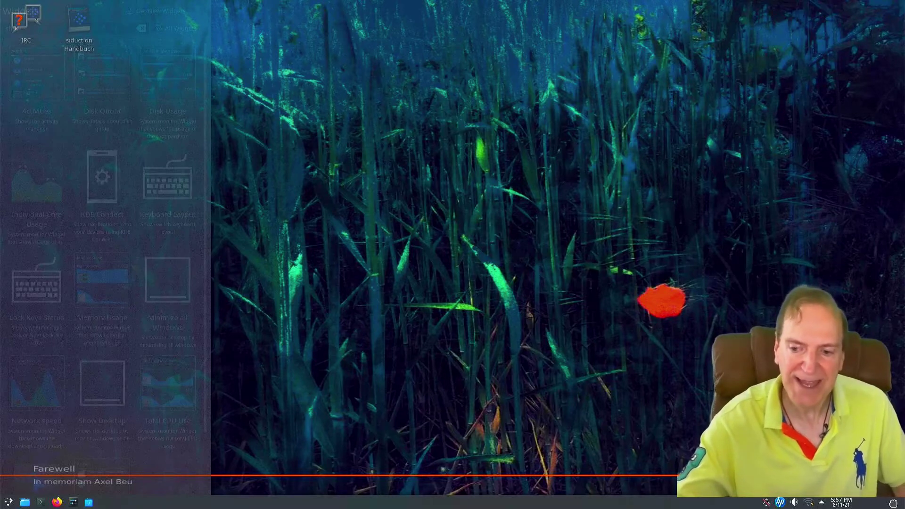
pyautogui.moveTo(893, 502); pyautogui.dragTo(896, 504)
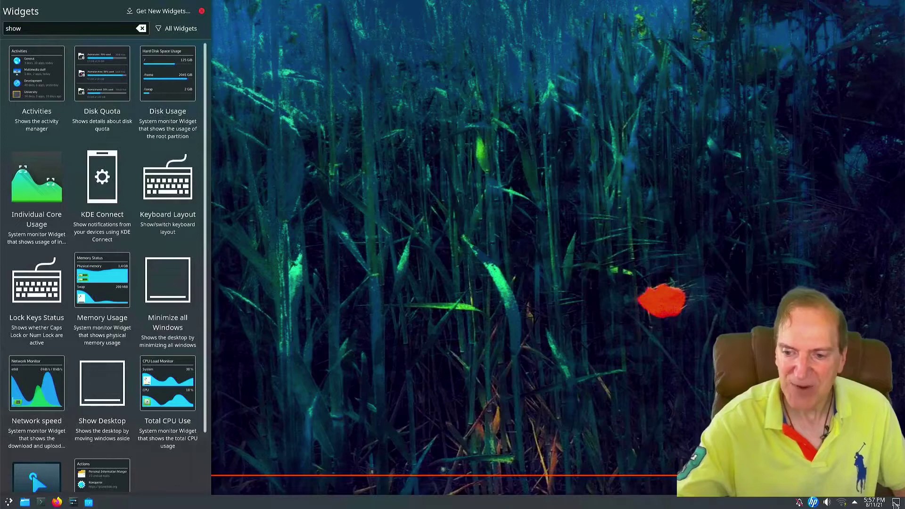
pyautogui.click(202, 12)
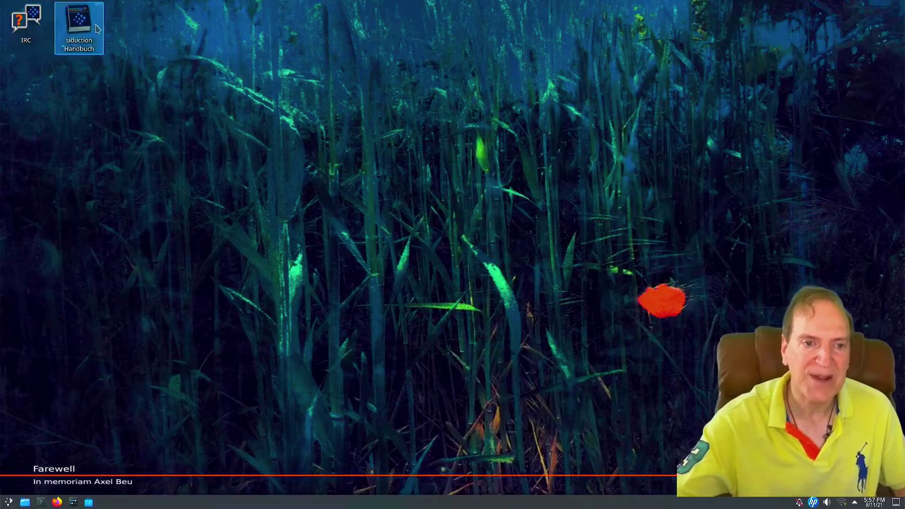
# Switch the desktop layout to Desktop and apply it
pyautogui.rightClick(264, 128)
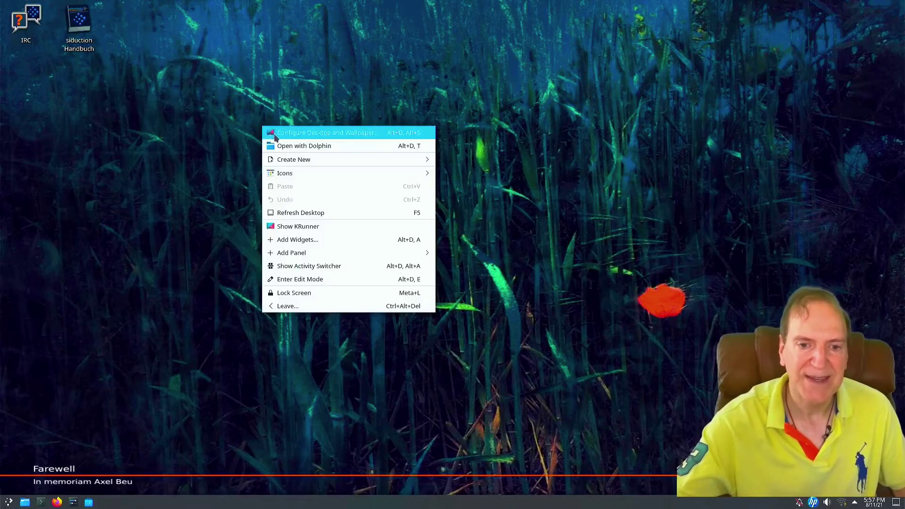
pyautogui.click(314, 134)
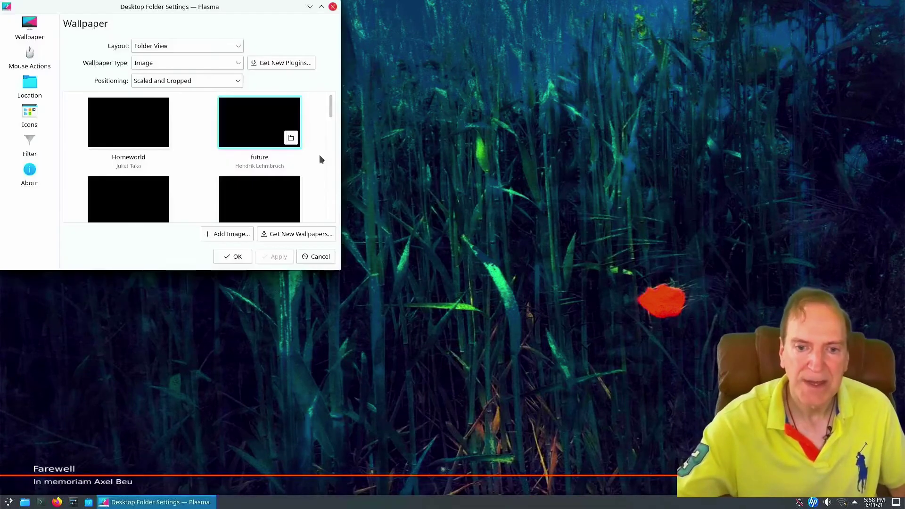
pyautogui.moveTo(217, 11); pyautogui.dragTo(459, 97)
pyautogui.click(430, 135)
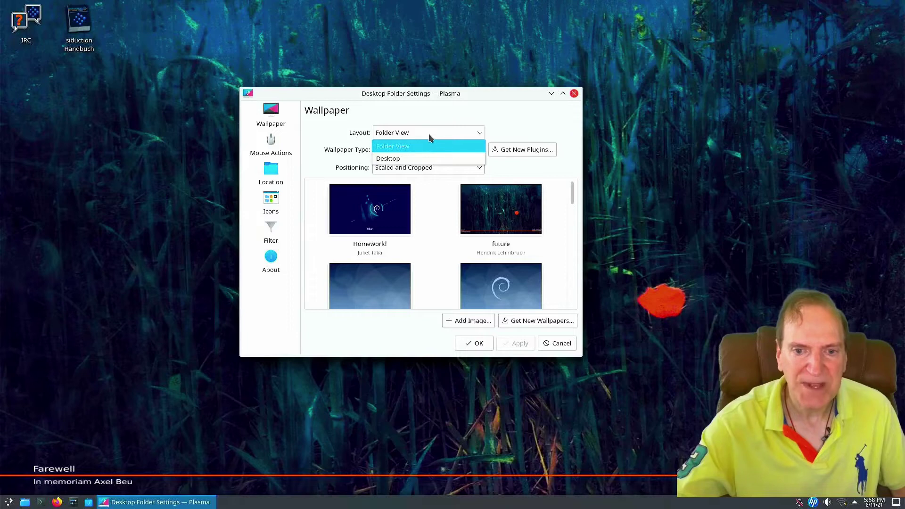
pyautogui.click(395, 160)
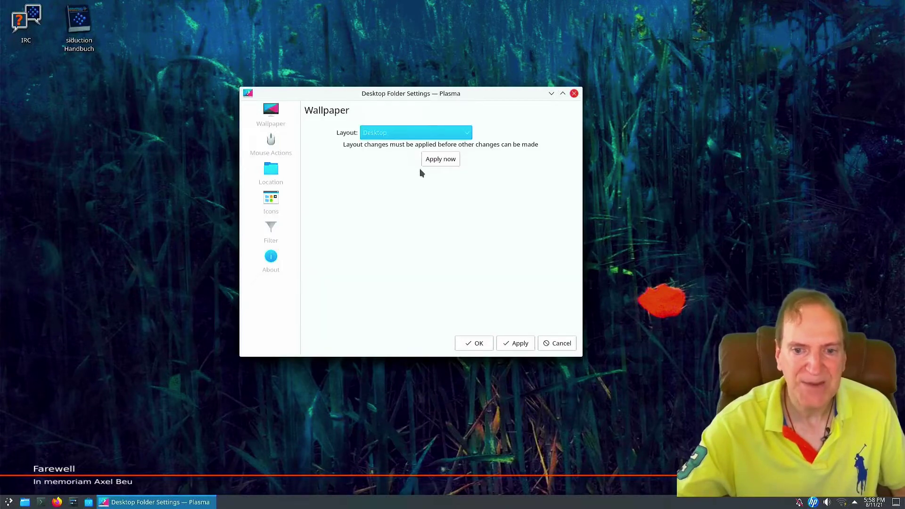
pyautogui.click(439, 160)
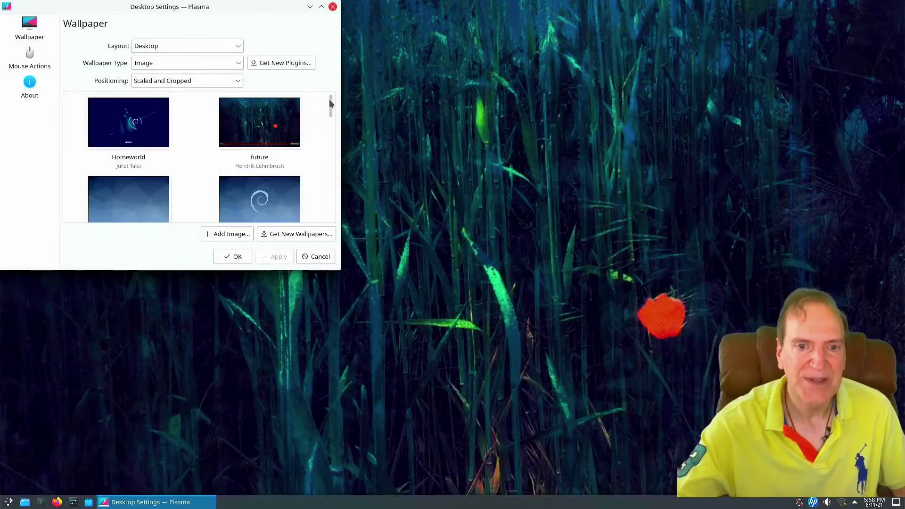
# Change the desktop layout back to Folder View and apply it
pyautogui.moveTo(198, 7); pyautogui.dragTo(522, 80)
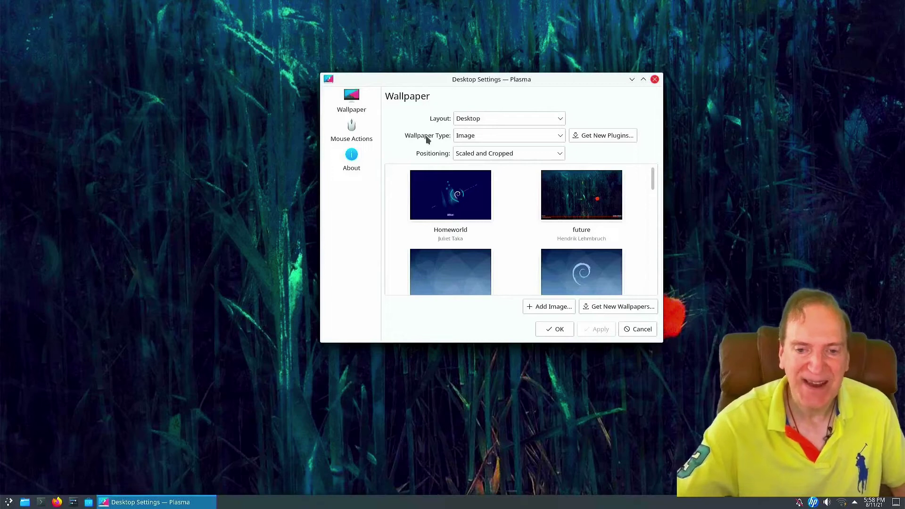
pyautogui.click(486, 118)
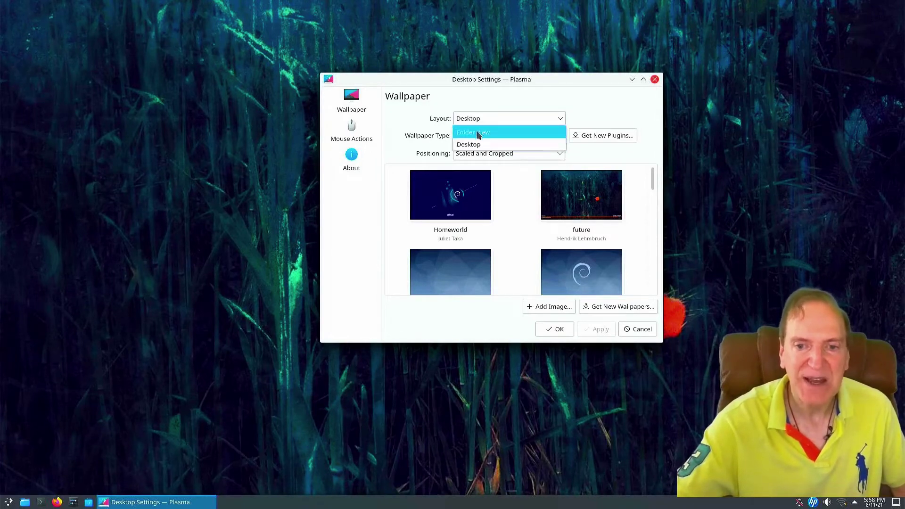
pyautogui.click(476, 132)
pyautogui.click(518, 145)
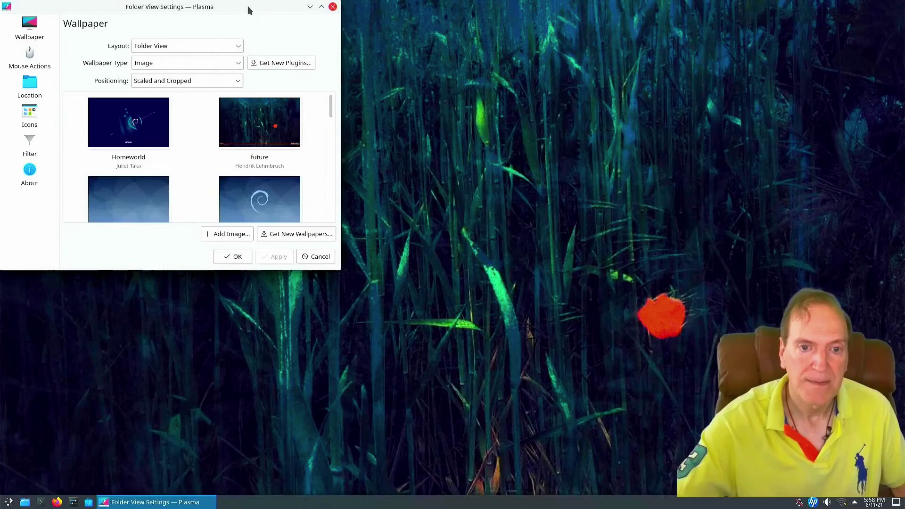
# Scroll through the wallpaper grid, then view the Mouse Actions and Icons pages
pyautogui.moveTo(262, 8); pyautogui.dragTo(564, 72)
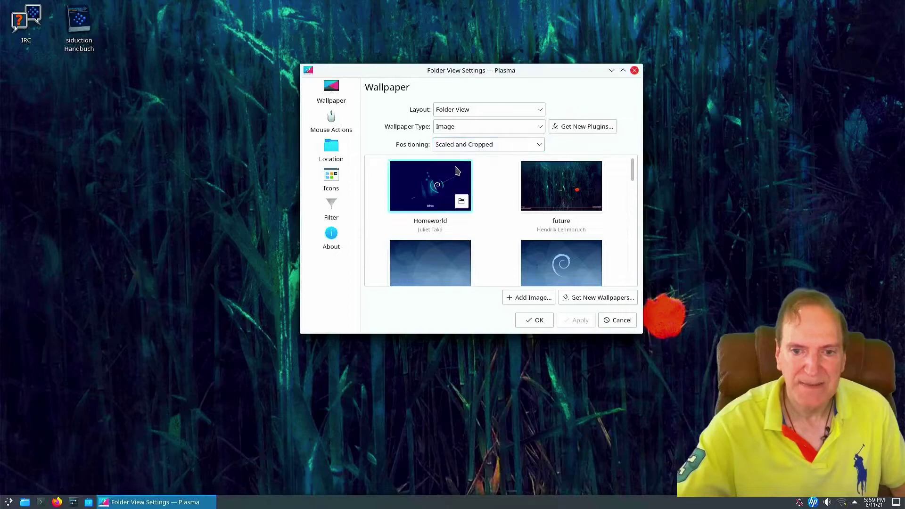
pyautogui.scroll(-6, 532, 192)
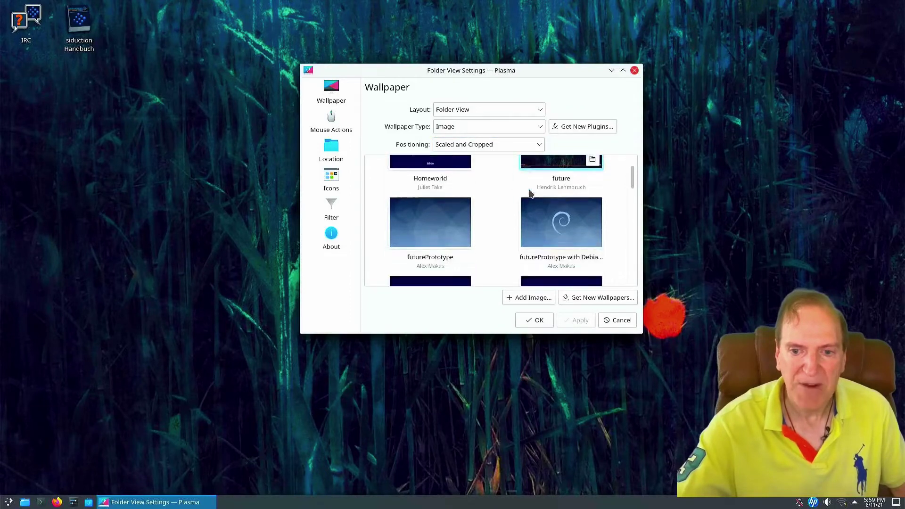
pyautogui.scroll(-5, 525, 194)
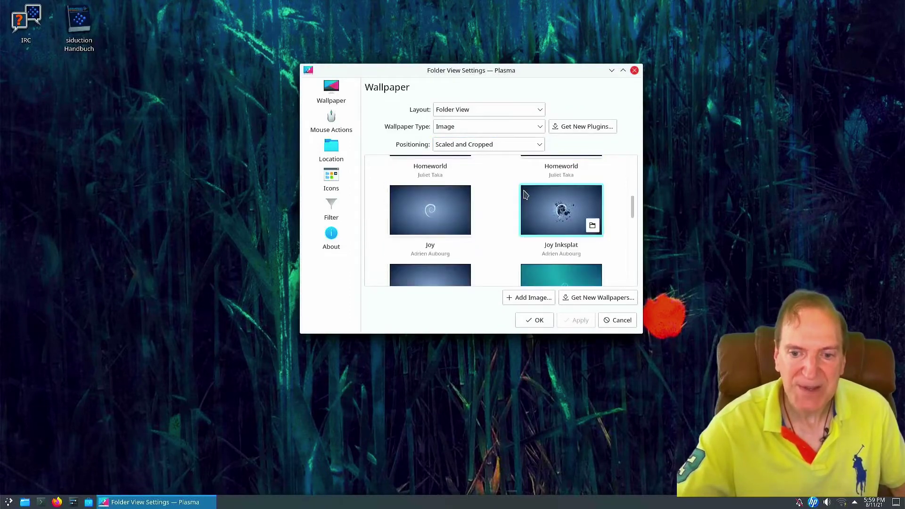
pyautogui.scroll(-3, 525, 194)
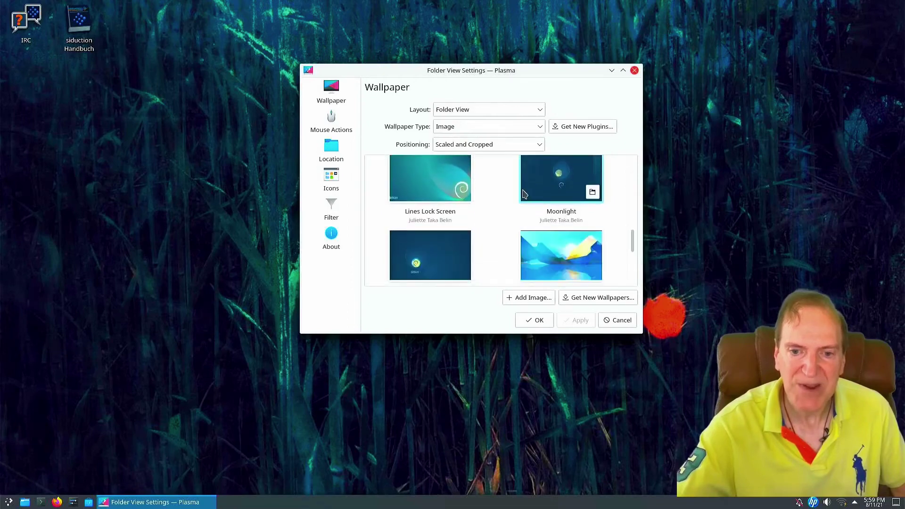
pyautogui.click(332, 122)
pyautogui.click(326, 180)
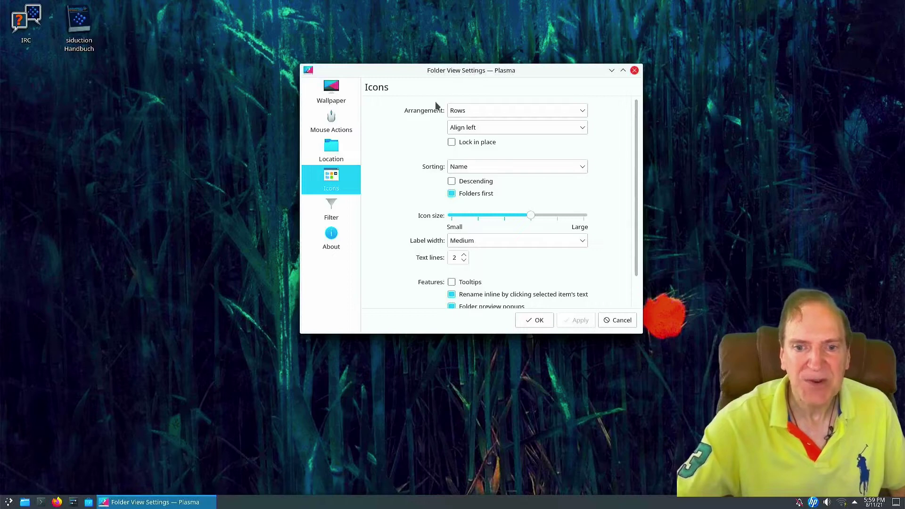
# Arrange the desktop icons in Columns and apply it
pyautogui.click(534, 111)
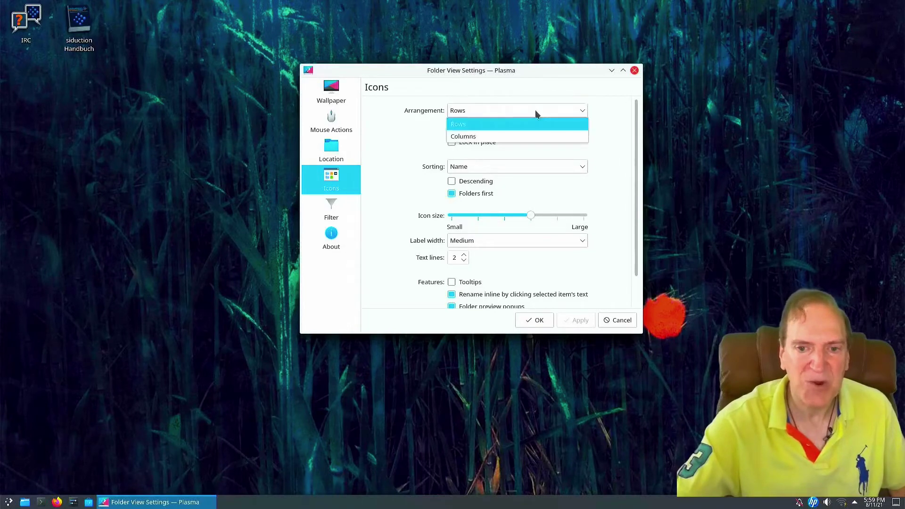
pyautogui.click(479, 138)
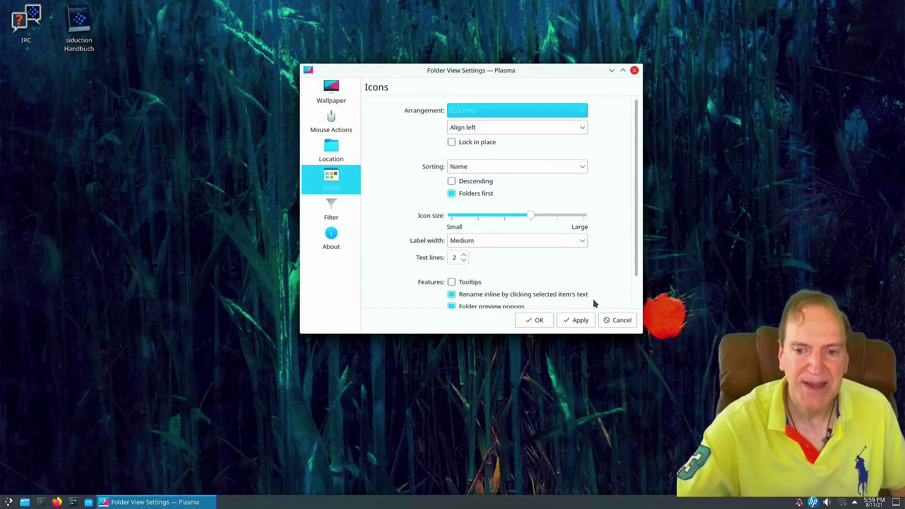
pyautogui.click(575, 320)
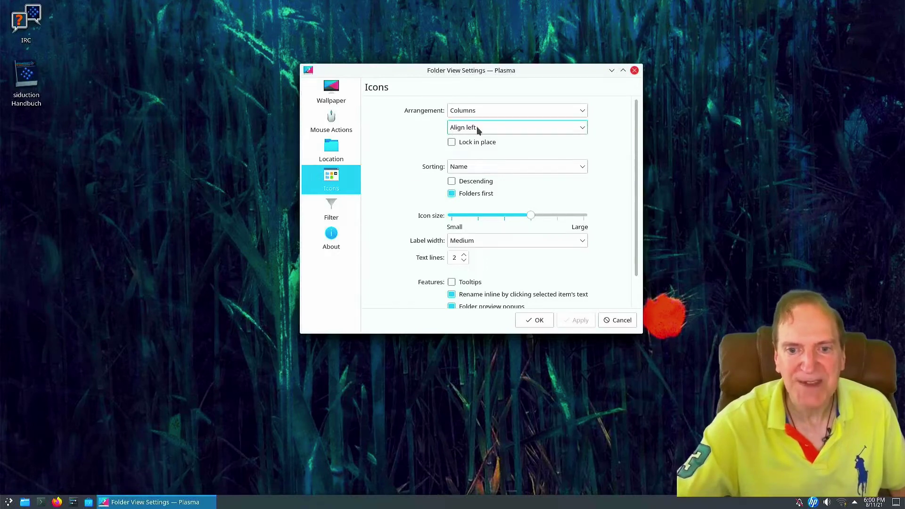
# Restore the Rows icon arrangement, apply it, and close with OK
pyautogui.click(482, 112)
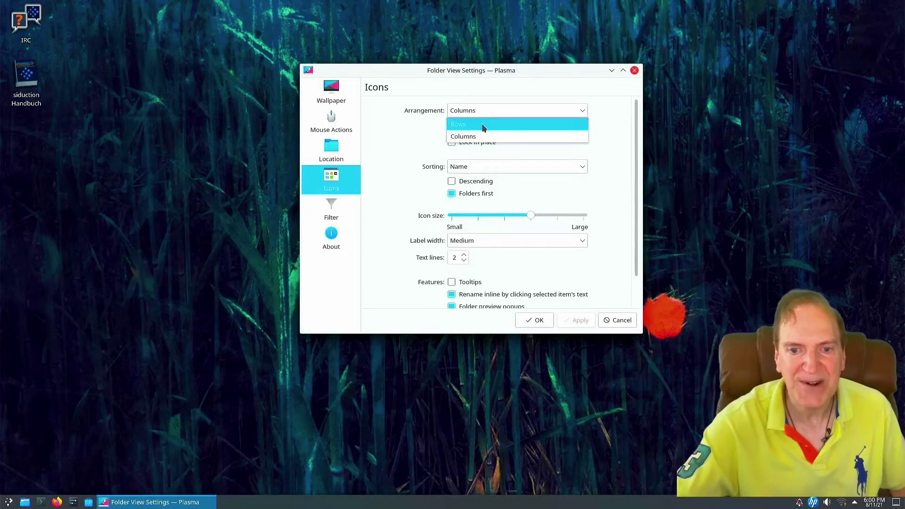
pyautogui.click(482, 123)
pyautogui.click(581, 322)
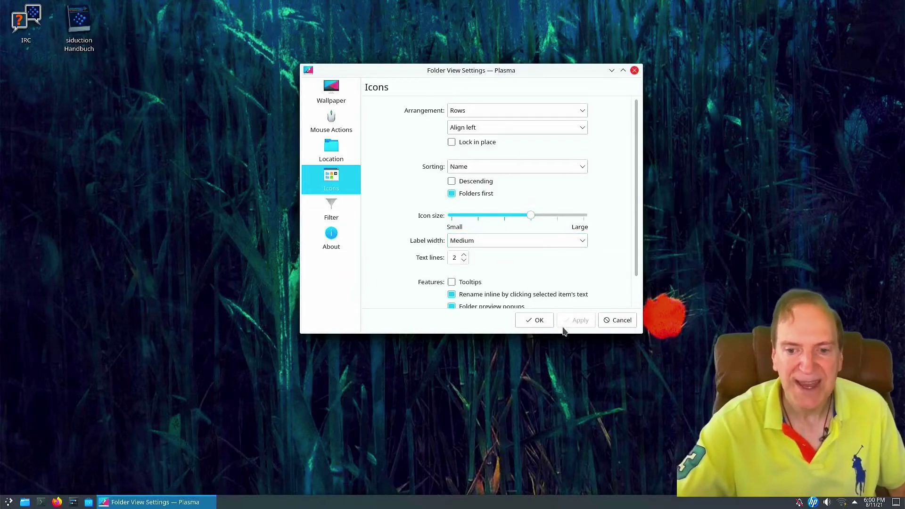
pyautogui.click(534, 320)
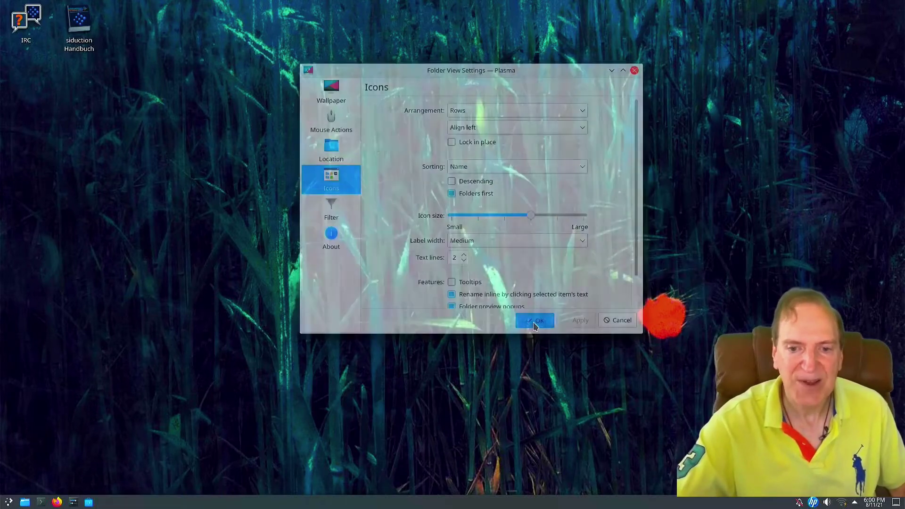
pyautogui.click(41, 503)
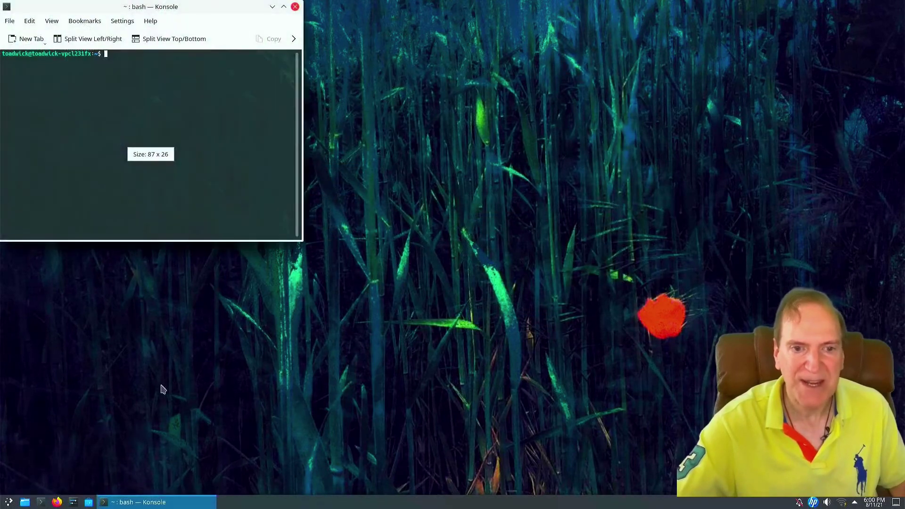
pyautogui.moveTo(141, 6); pyautogui.dragTo(365, 125)
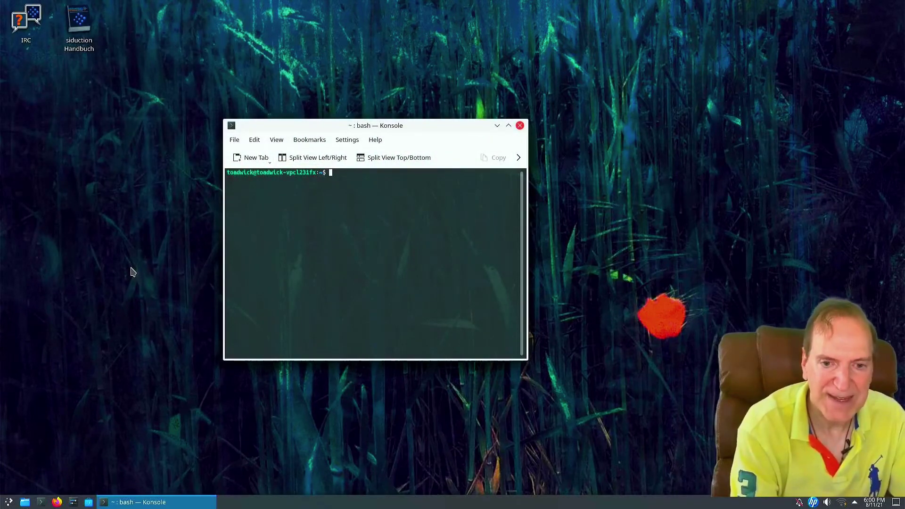
pyautogui.write('htop')
pyautogui.press('Return')
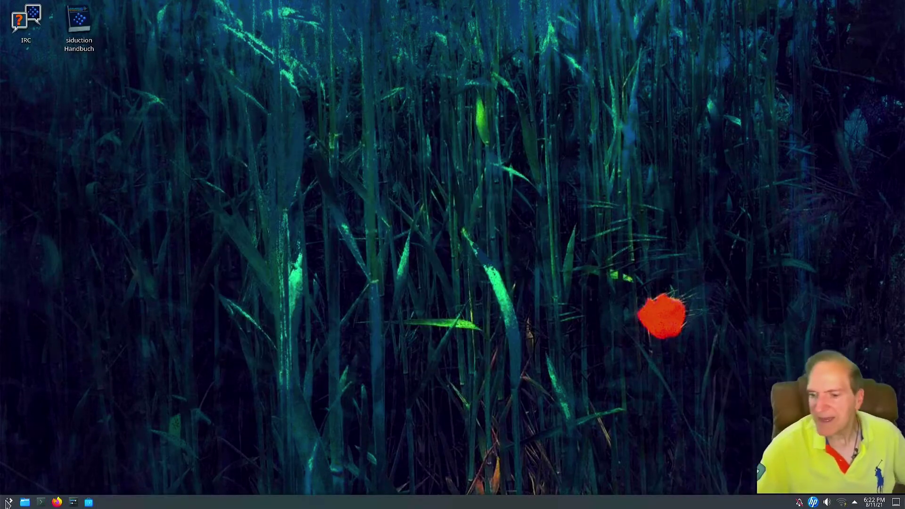
pyautogui.click(6, 502)
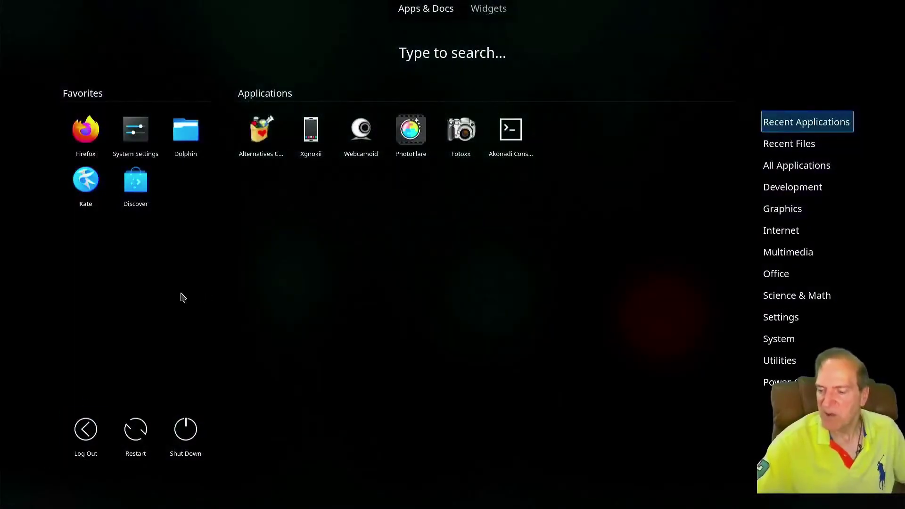
pyautogui.click(138, 342)
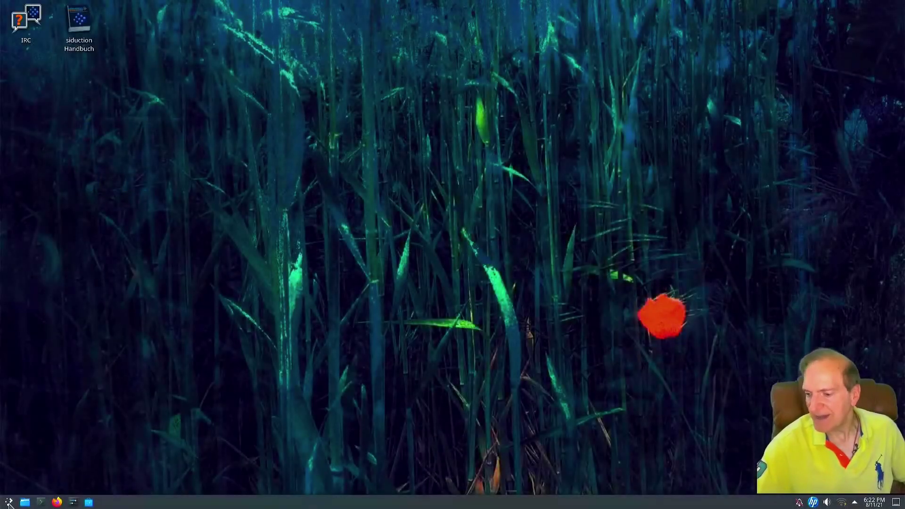
pyautogui.rightClick(8, 503)
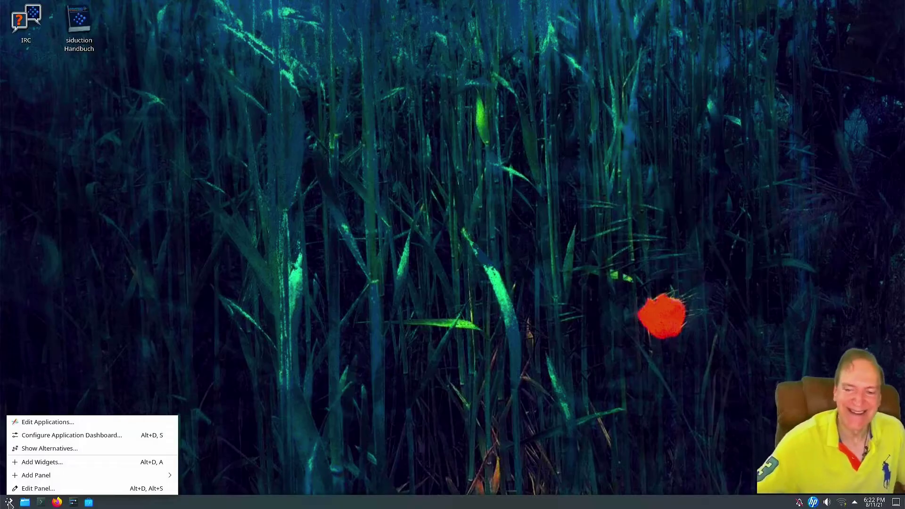
pyautogui.click(8, 503)
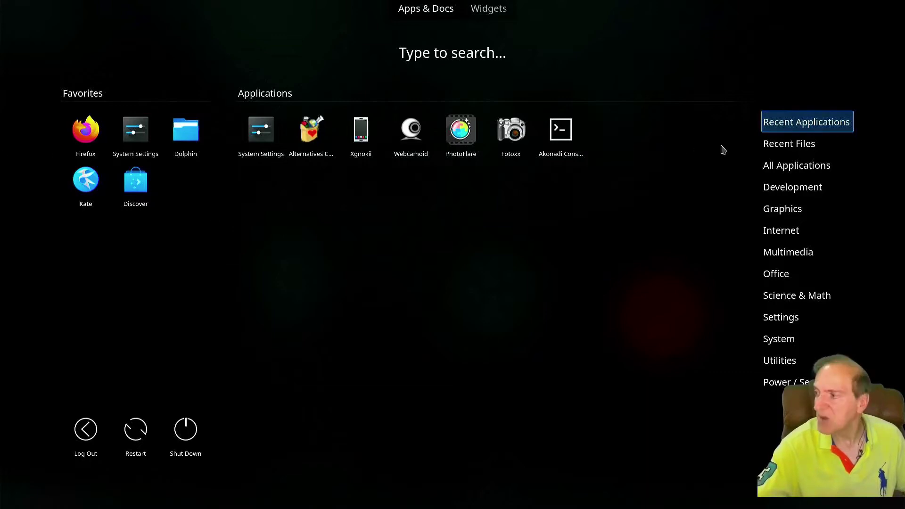
# Show the Development category, listing Akonadi Console and Kompare, in the Application Dashboard
pyautogui.moveTo(770, 152)
pyautogui.moveTo(771, 168)
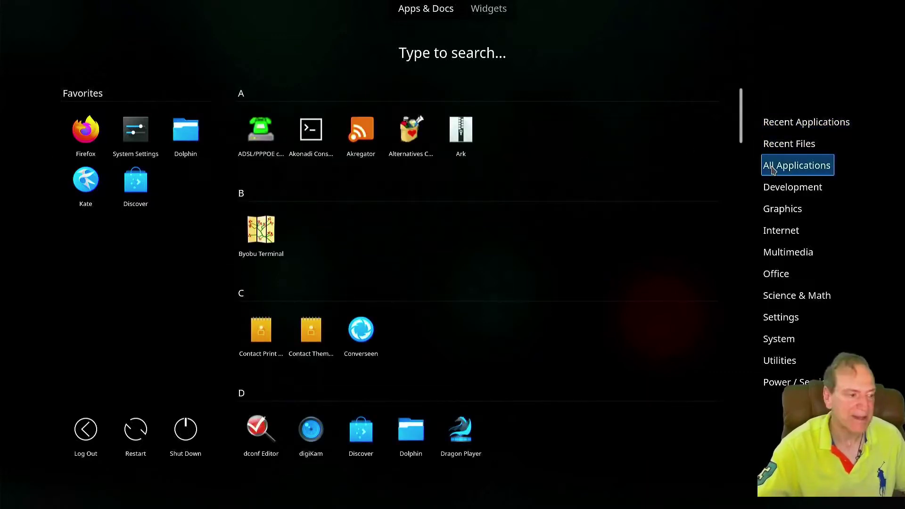
pyautogui.moveTo(783, 187)
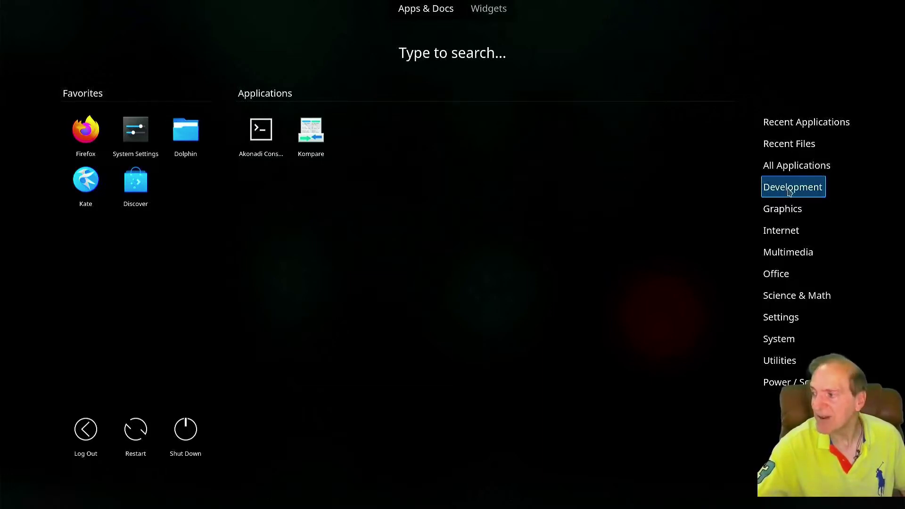
# Show the Graphics category, listing apps like digiKam, Inkscape and KolourPaint
pyautogui.click(793, 208)
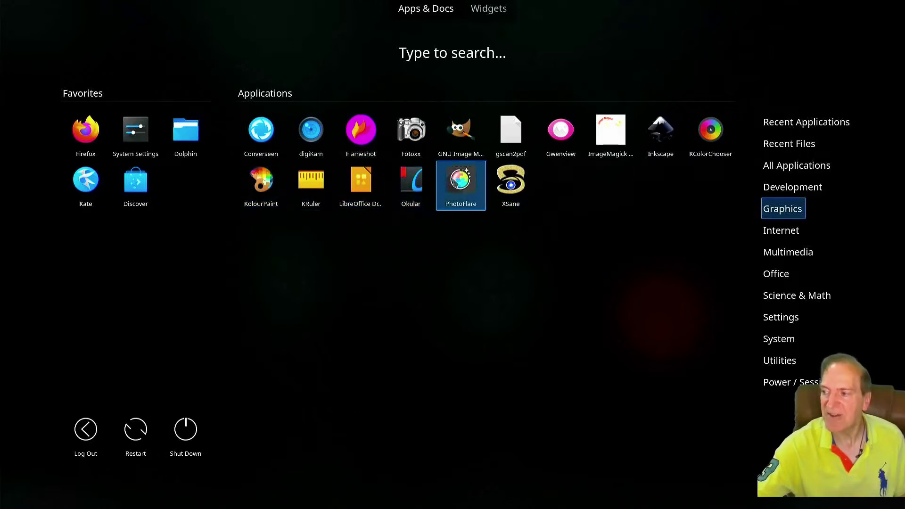
# Show the Internet category's apps, such as Firefox, FileZilla and KMail
pyautogui.click(506, 185)
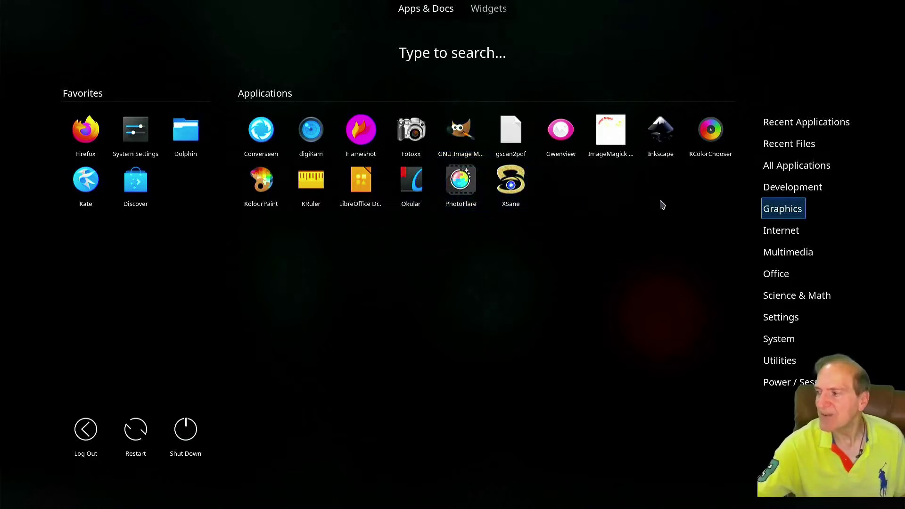
pyautogui.moveTo(778, 234)
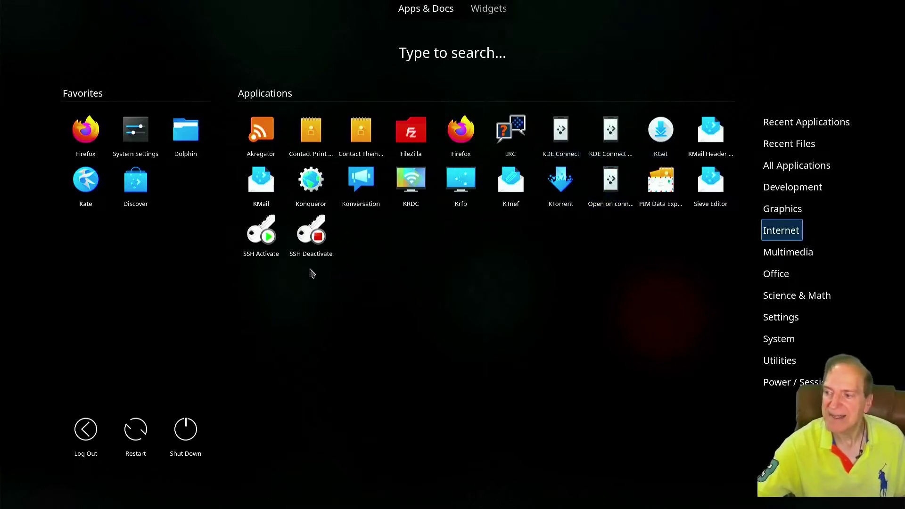
# Browse Multimedia, Office, Science & Math and Settings apps, then launch G Alternatives
pyautogui.moveTo(754, 255)
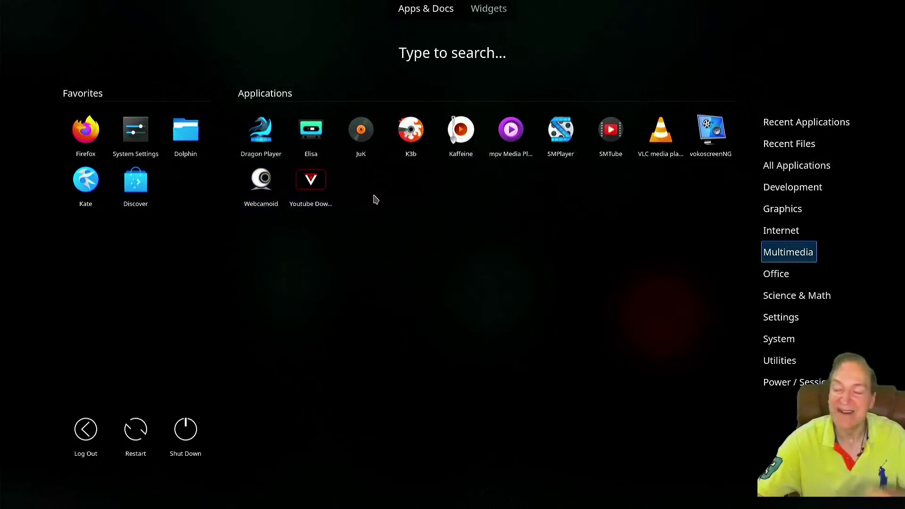
pyautogui.click(776, 274)
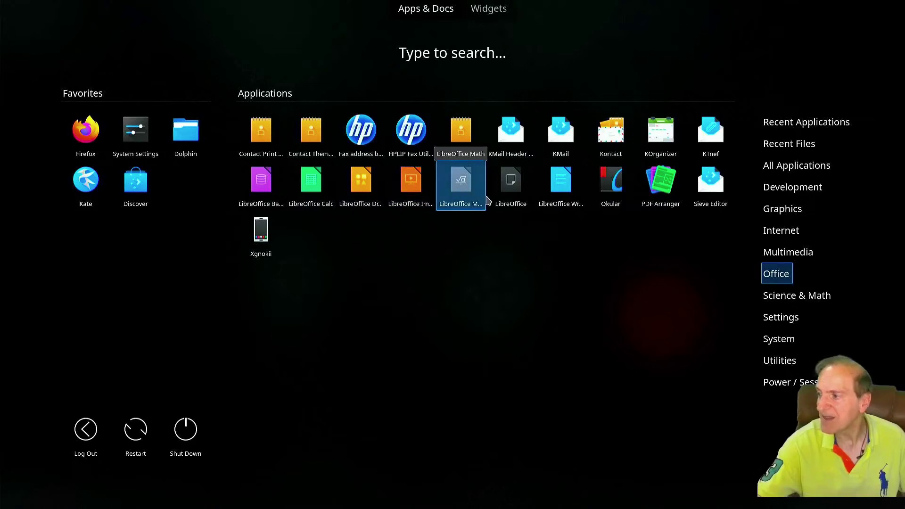
pyautogui.click(776, 299)
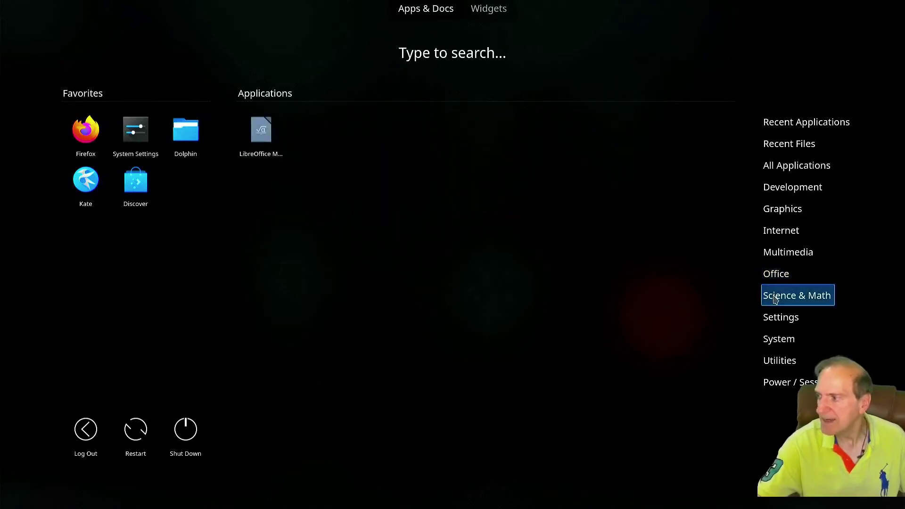
pyautogui.click(779, 318)
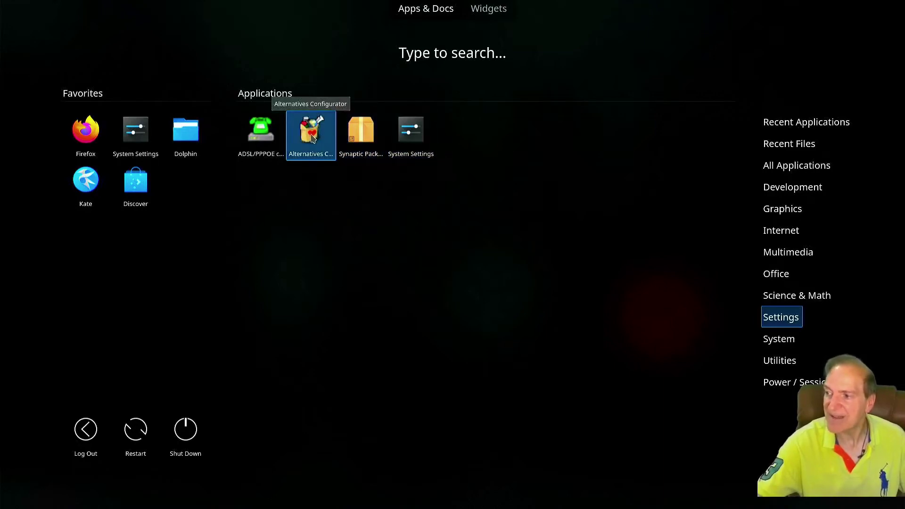
pyautogui.click(312, 137)
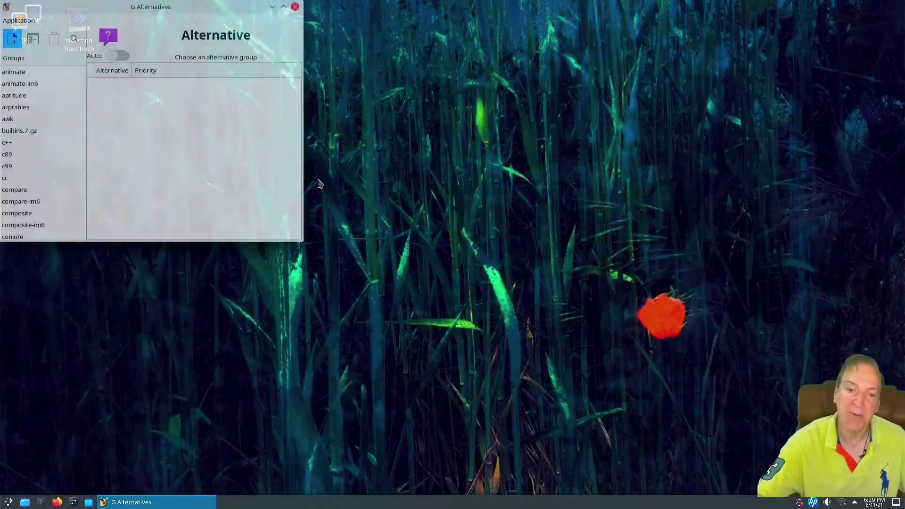
# Inspect the animate-im6, aptitude, arptables and awk alternative groups
pyautogui.moveTo(178, 10); pyautogui.dragTo(312, 62)
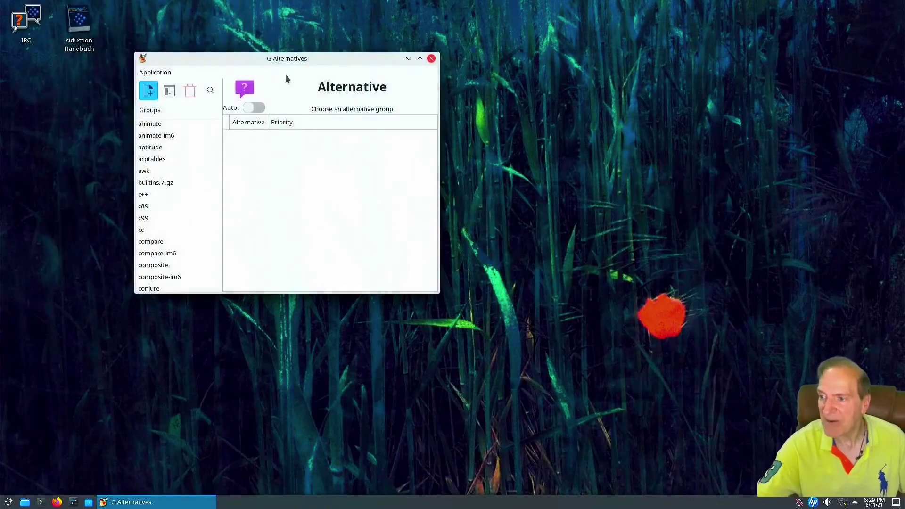
pyautogui.click(165, 135)
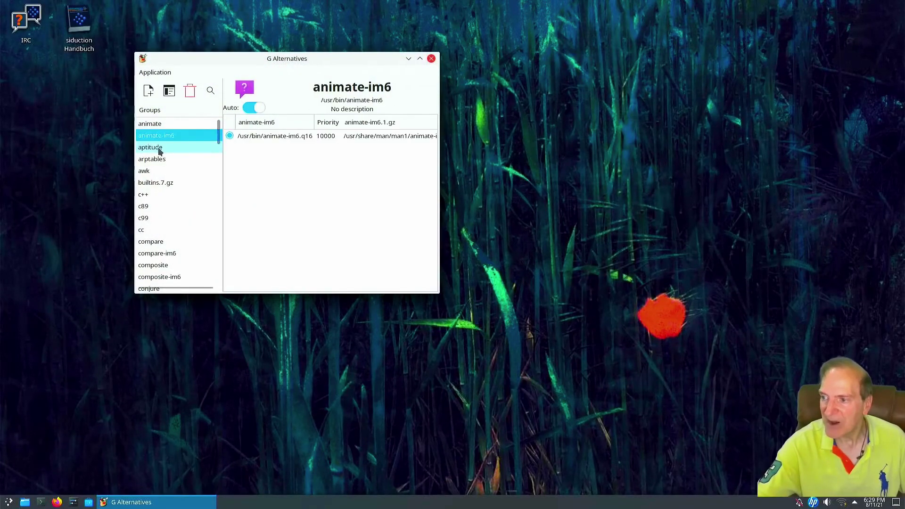
pyautogui.click(160, 148)
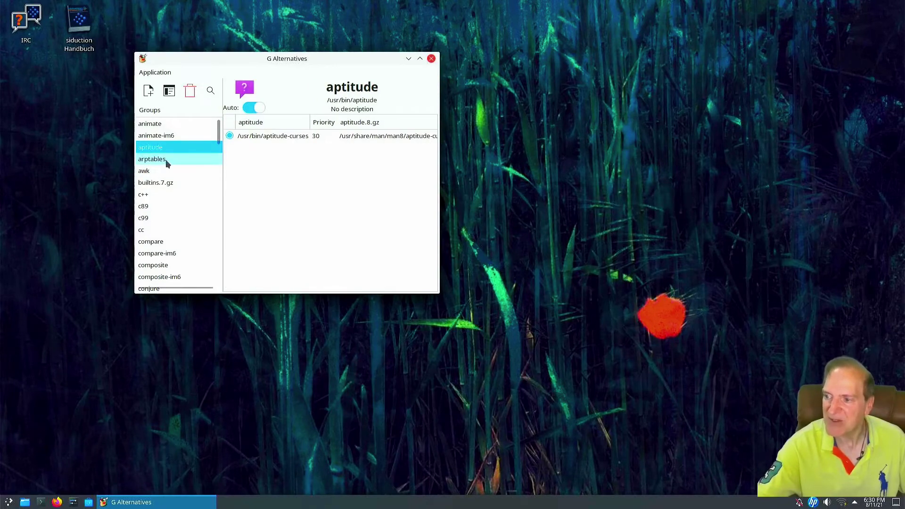
pyautogui.click(164, 160)
pyautogui.click(147, 174)
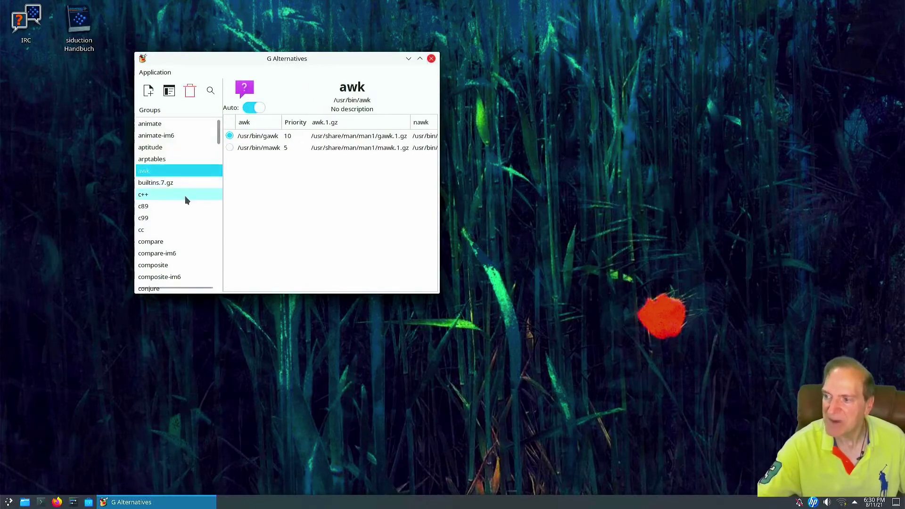
# View the c++, desktop-background, display and desktop-theme groups, then close G Alternatives
pyautogui.scroll(-2, 187, 216)
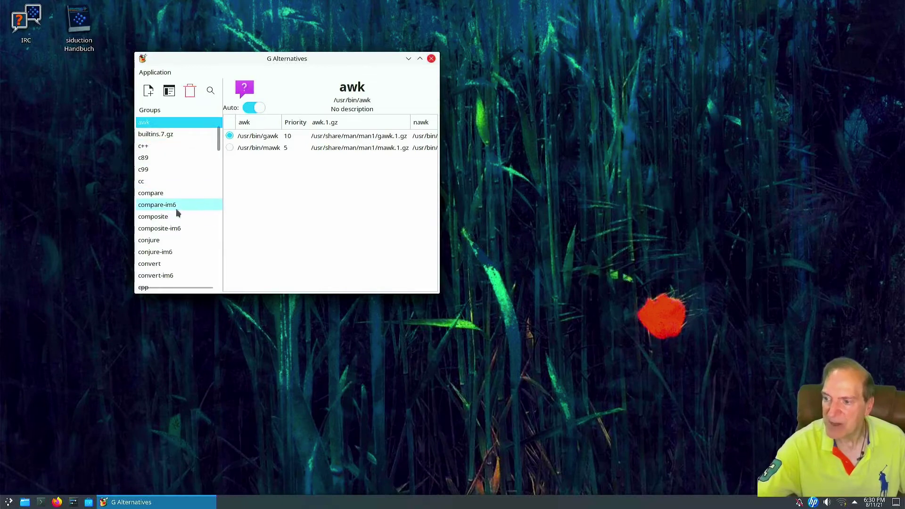
pyautogui.click(148, 146)
pyautogui.scroll(-3, 163, 202)
pyautogui.scroll(-3, 166, 218)
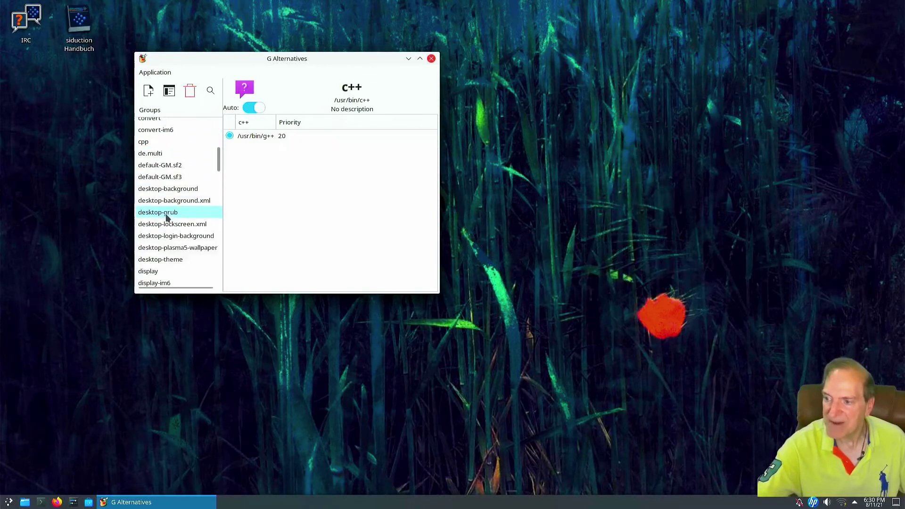
pyautogui.click(161, 188)
pyautogui.scroll(-2, 161, 231)
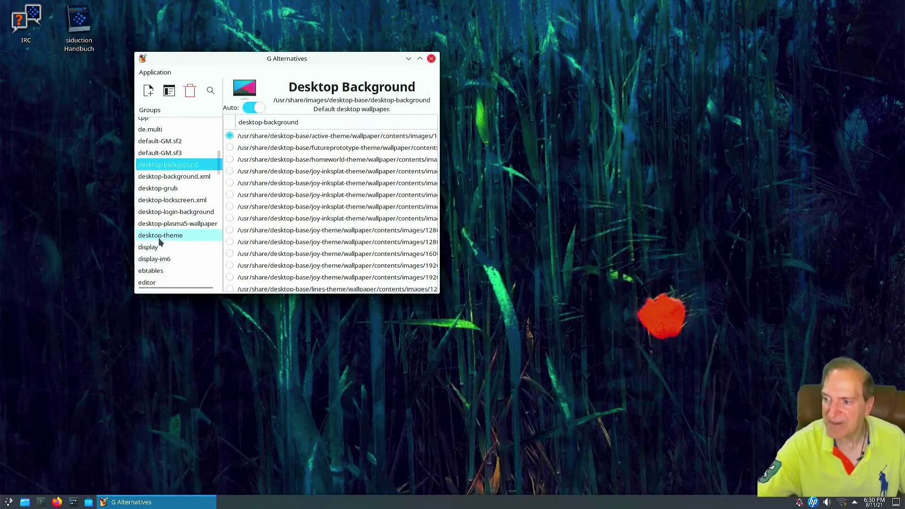
pyautogui.click(150, 224)
pyautogui.click(160, 211)
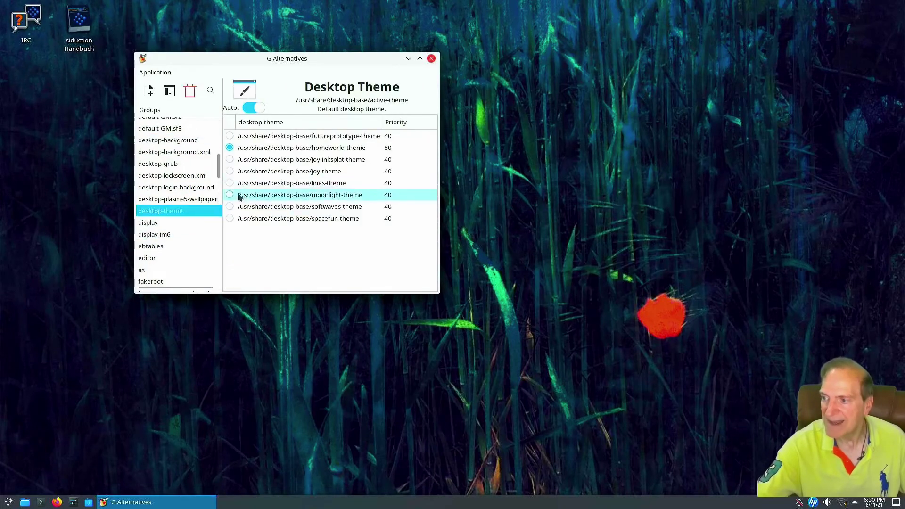
pyautogui.scroll(-6, 193, 228)
pyautogui.scroll(-12, 194, 227)
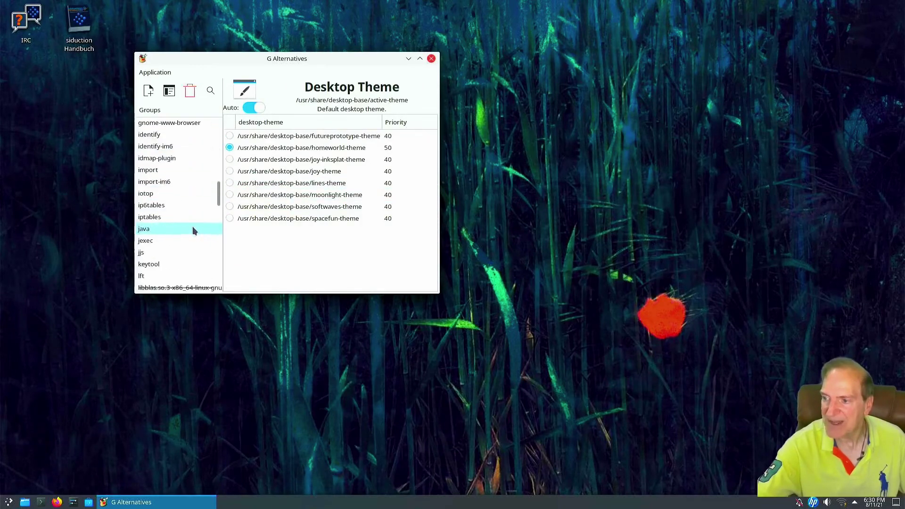
pyautogui.scroll(-4, 193, 228)
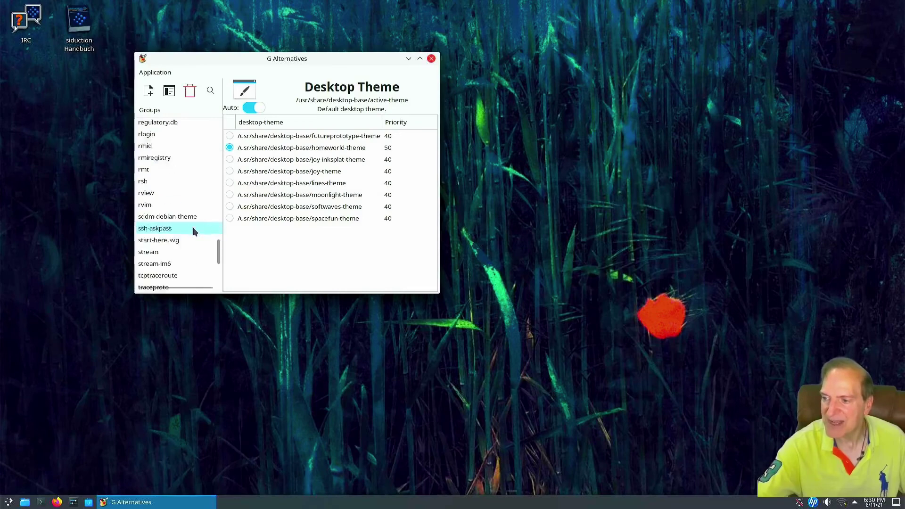
pyautogui.click(430, 60)
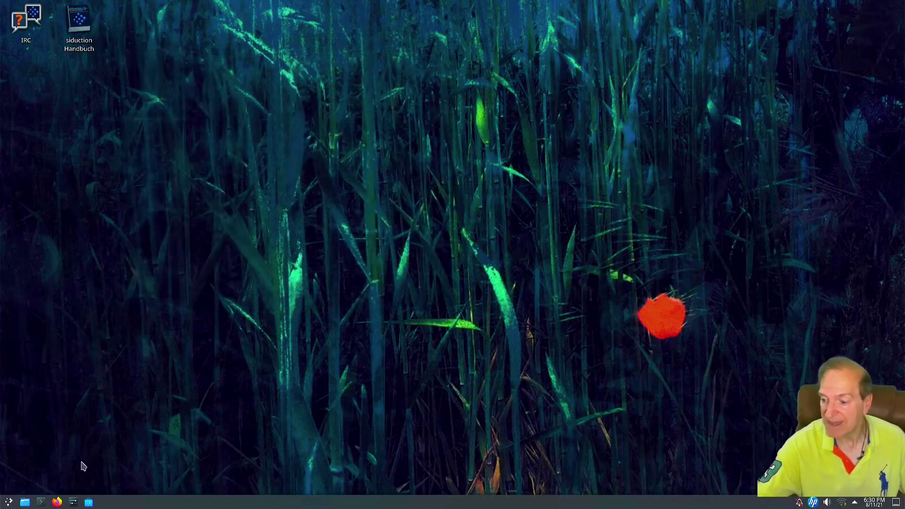
# Reopen the Application Dashboard to view System apps, then dismiss it to the desktop
pyautogui.click(8, 503)
pyautogui.click(780, 339)
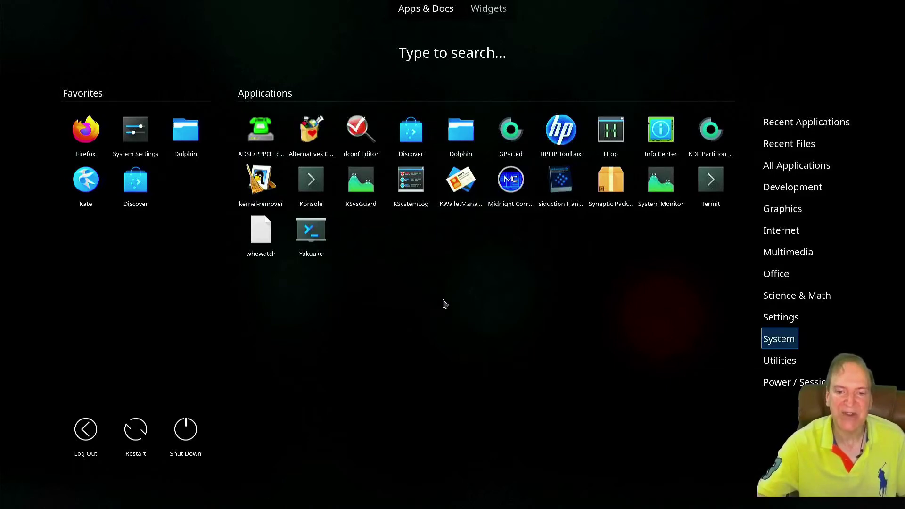
pyautogui.click(419, 353)
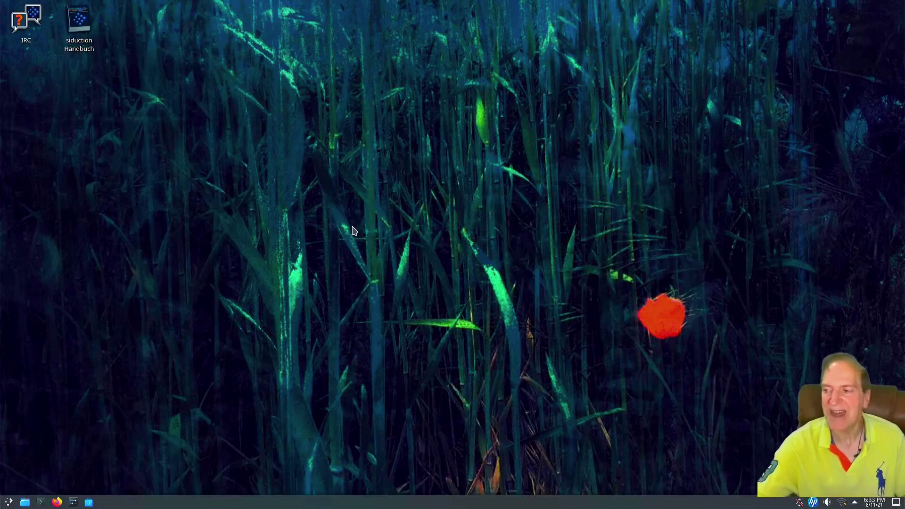
pyautogui.click(8, 503)
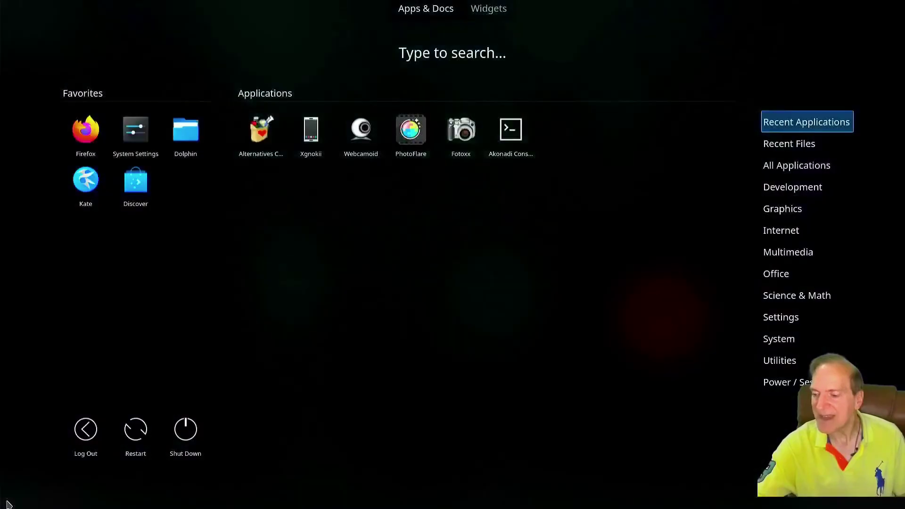
pyautogui.click(335, 377)
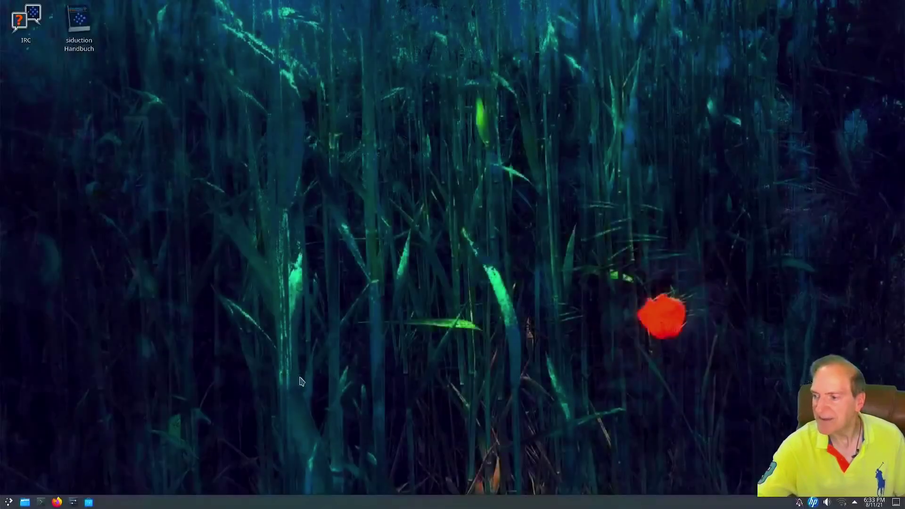
pyautogui.click(78, 503)
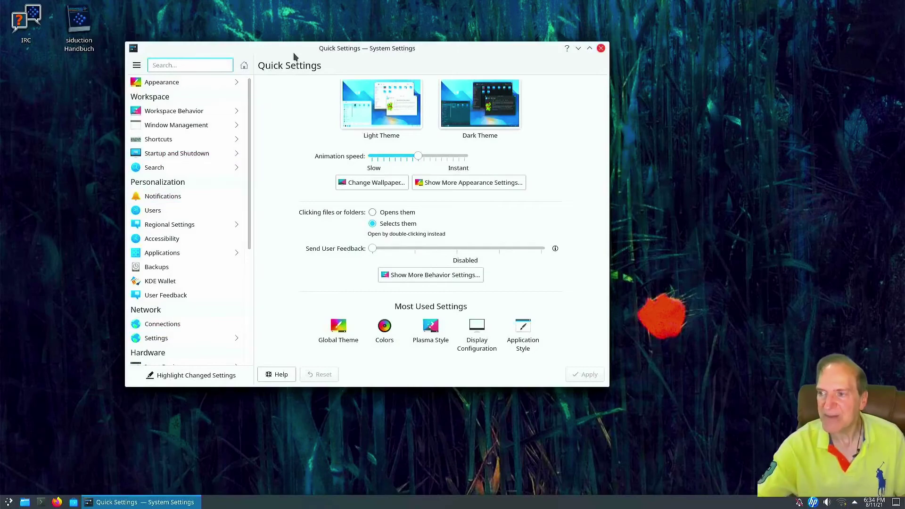
pyautogui.moveTo(292, 47); pyautogui.dragTo(304, 71)
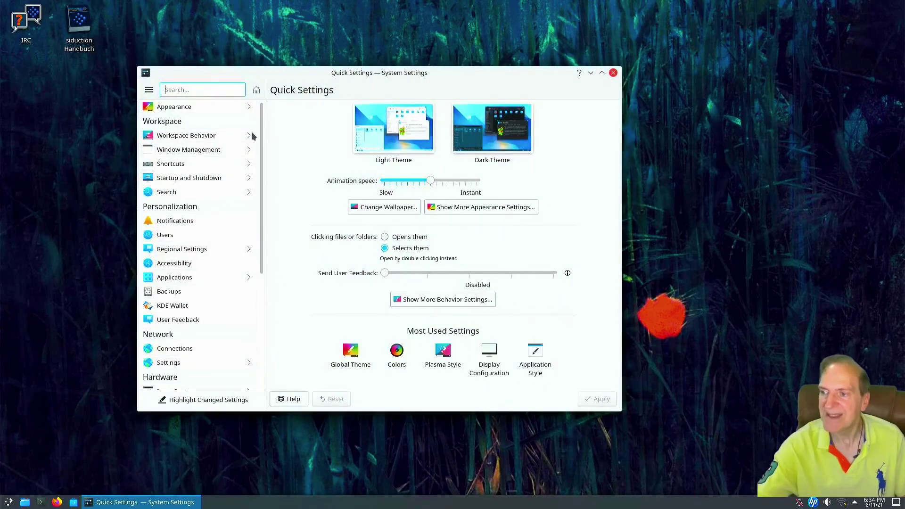
pyautogui.moveTo(231, 141)
pyautogui.moveTo(183, 109)
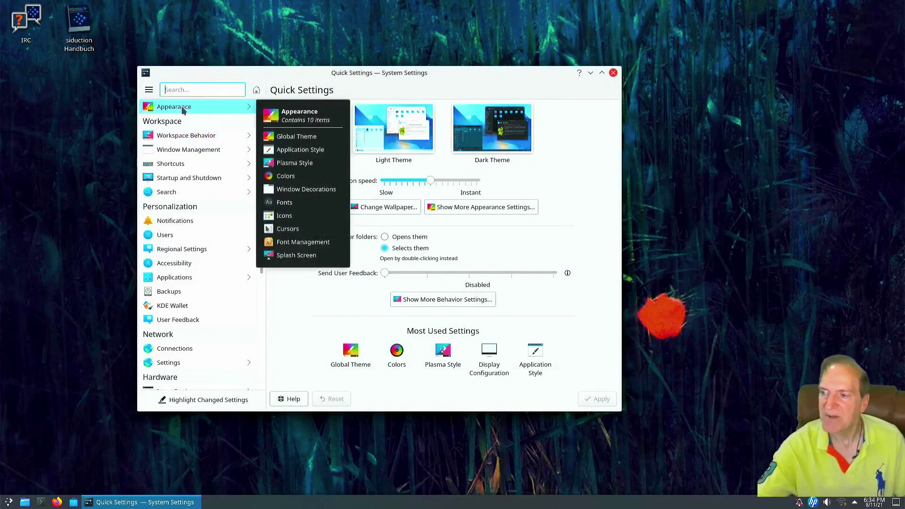
# Go through Appearance and Application Style to the Plasma Style themes page
pyautogui.click(185, 109)
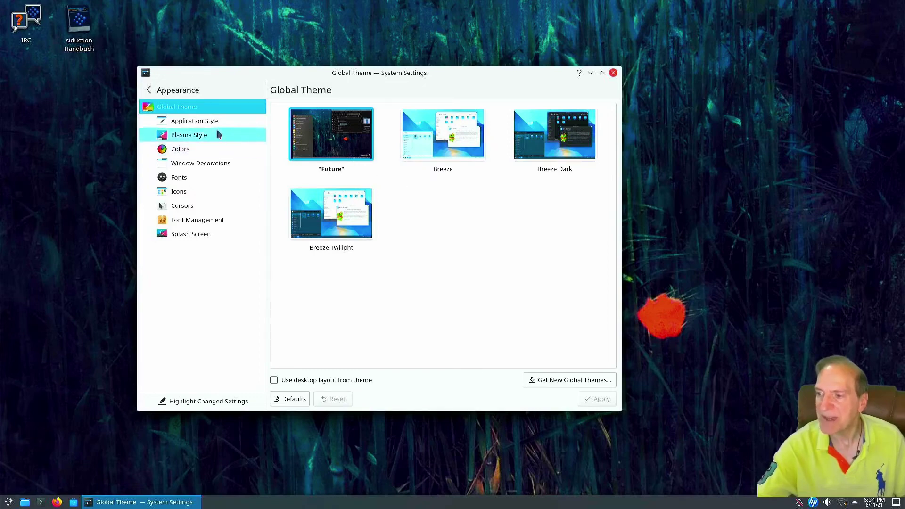
pyautogui.click(209, 120)
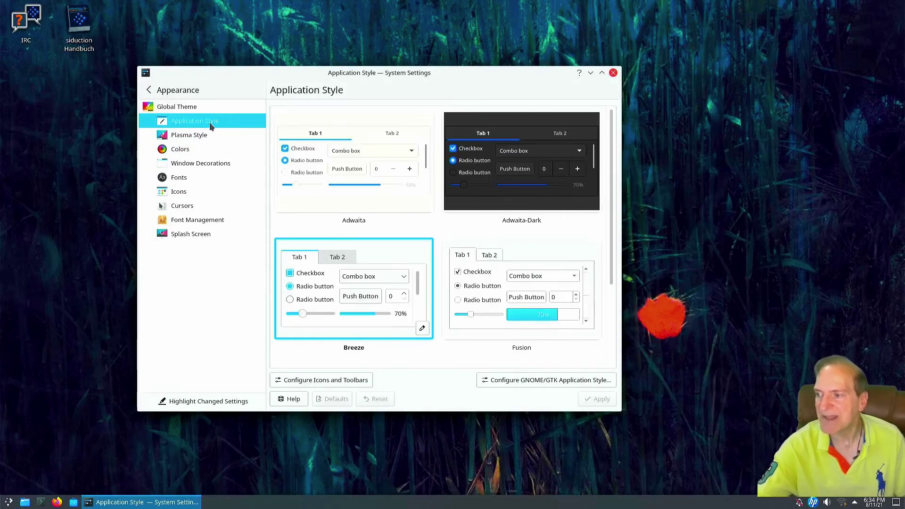
pyautogui.click(190, 136)
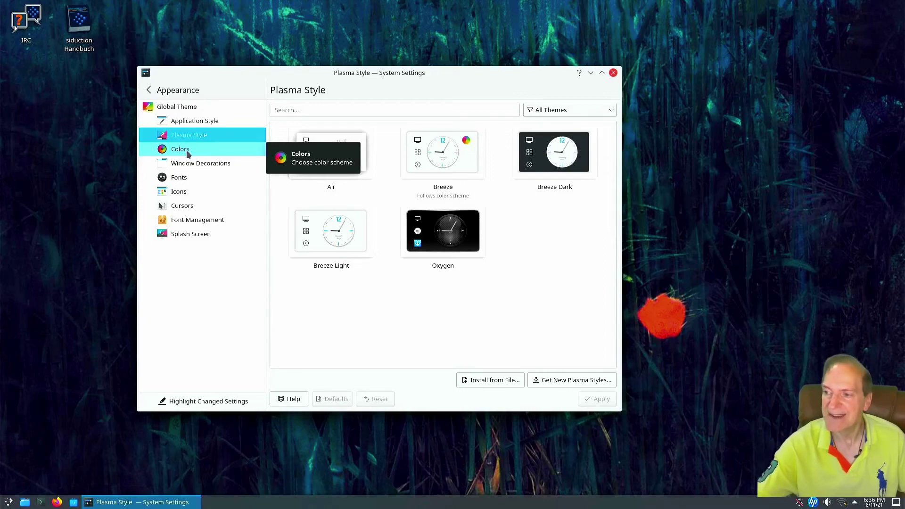
# Browse the Colors, Window Decorations and Fonts pages, then move on to Icons
pyautogui.click(190, 153)
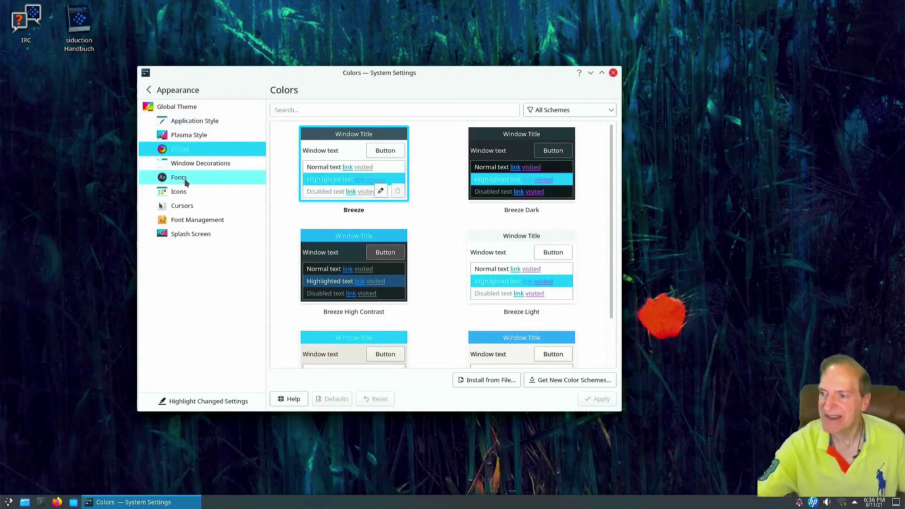
pyautogui.click(197, 166)
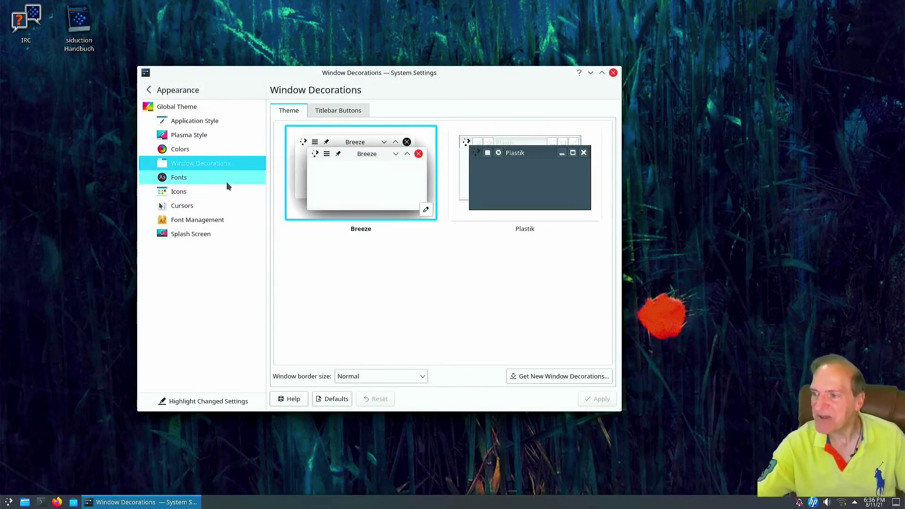
pyautogui.click(196, 177)
pyautogui.click(195, 190)
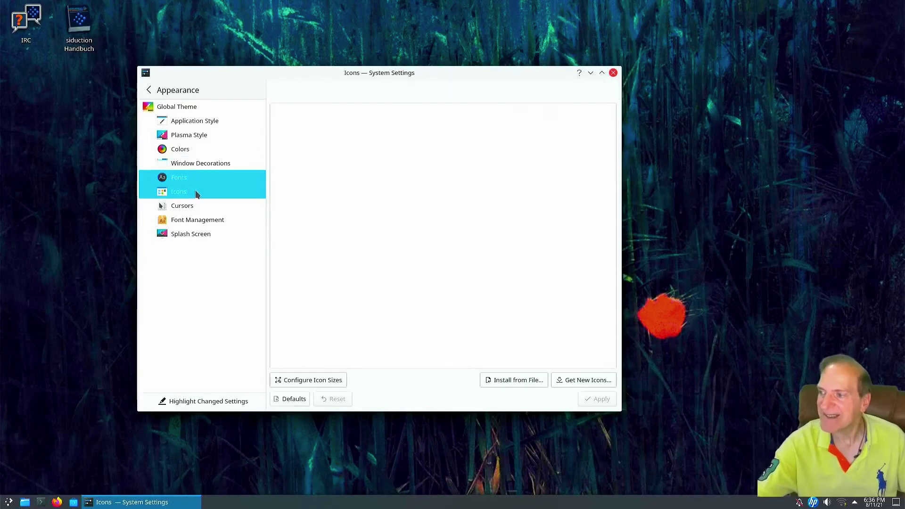
# Try downloading new icon themes, close the failed download window, then view the Fonts page
pyautogui.click(571, 381)
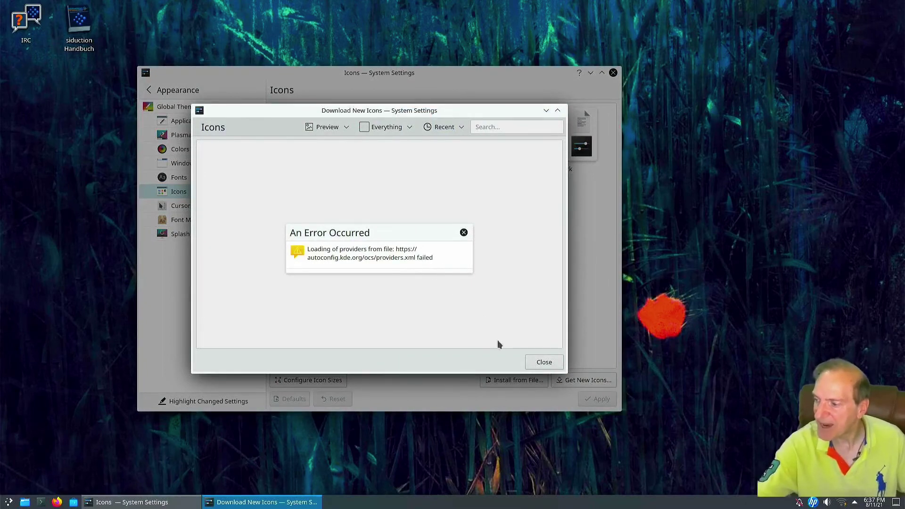
pyautogui.click(539, 363)
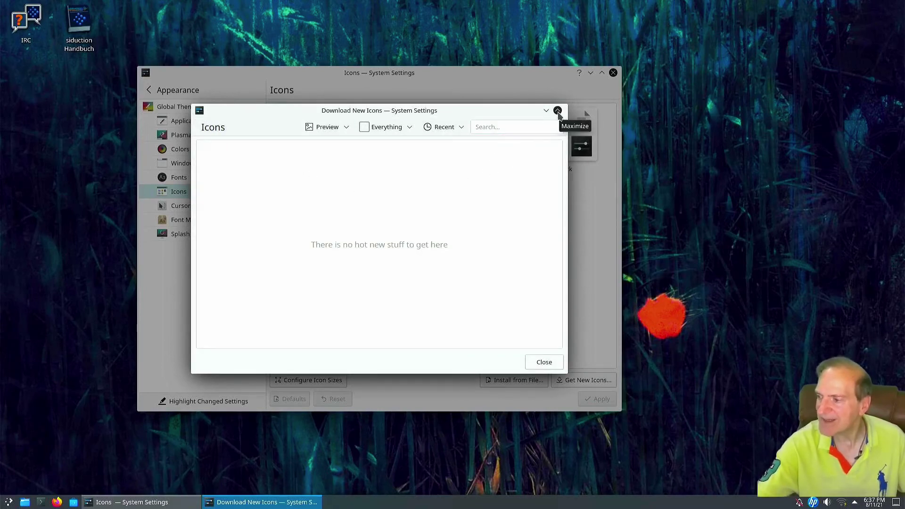
pyautogui.click(545, 362)
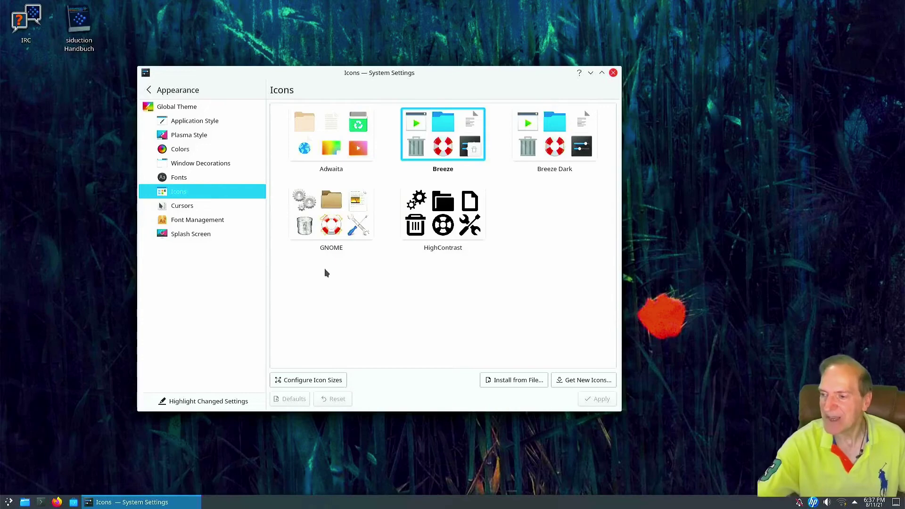
pyautogui.click(188, 178)
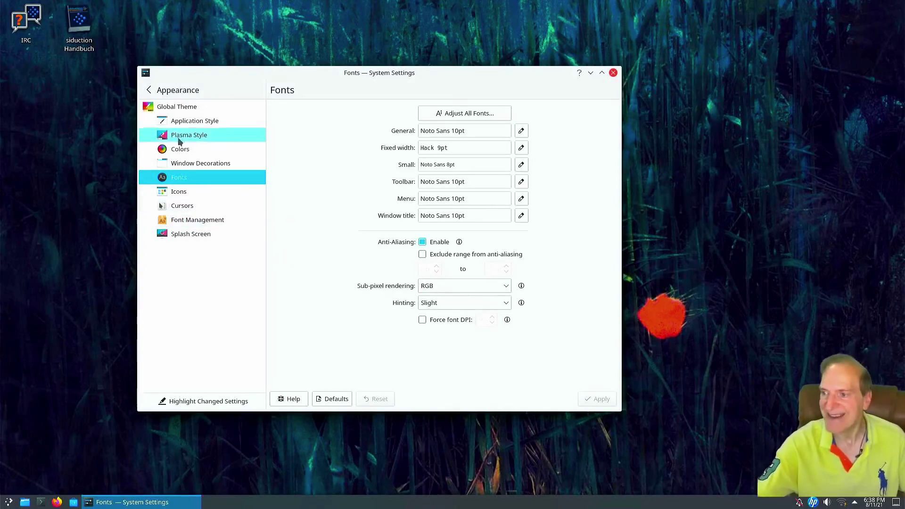
# View the Splash Screen options and return to the Global Theme choices
pyautogui.click(164, 108)
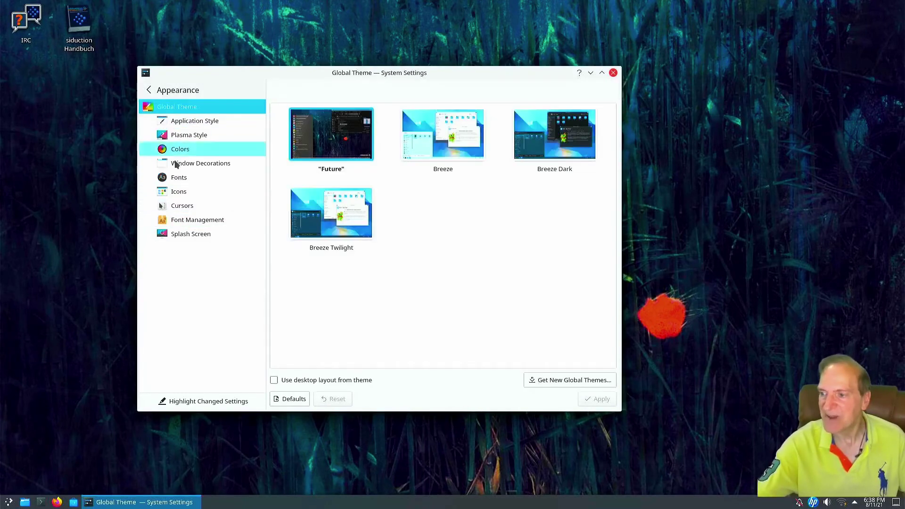
pyautogui.click(187, 233)
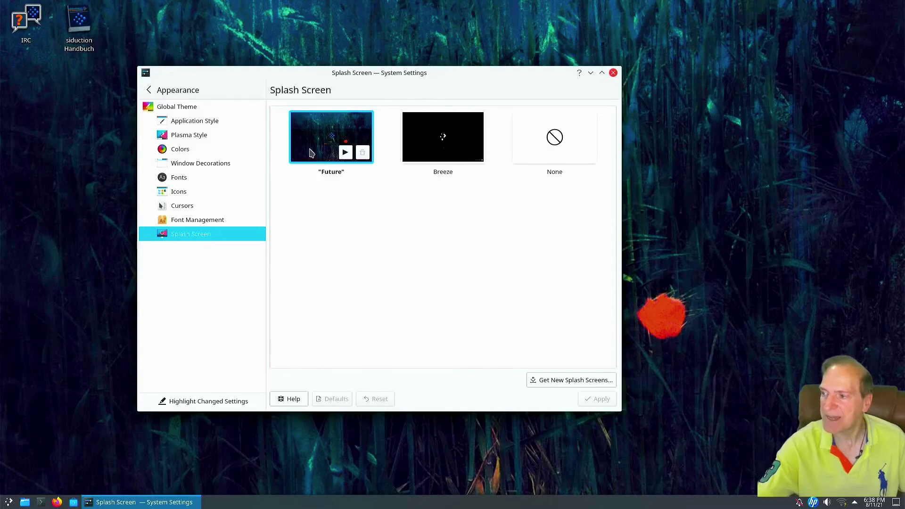
pyautogui.click(175, 107)
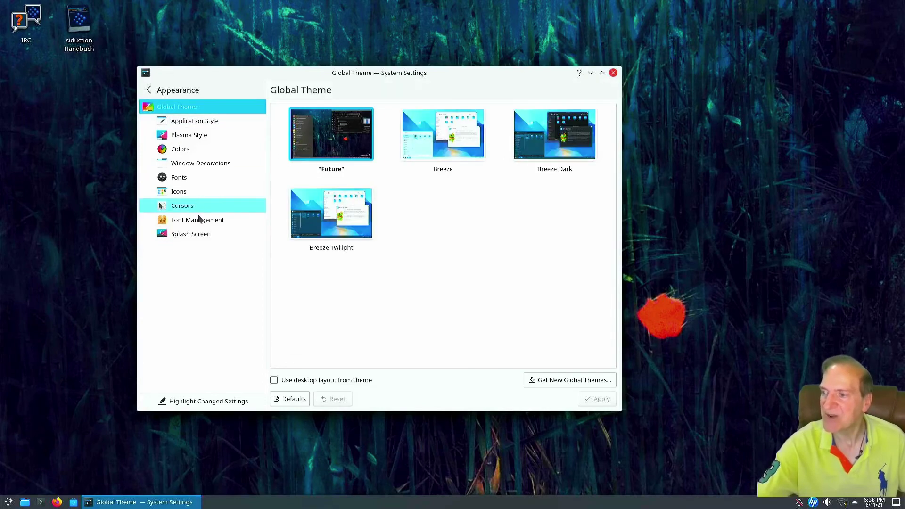
# Check Window Behavior focus settings (Click to focus, 300 ms delay), then return to categories
pyautogui.click(149, 89)
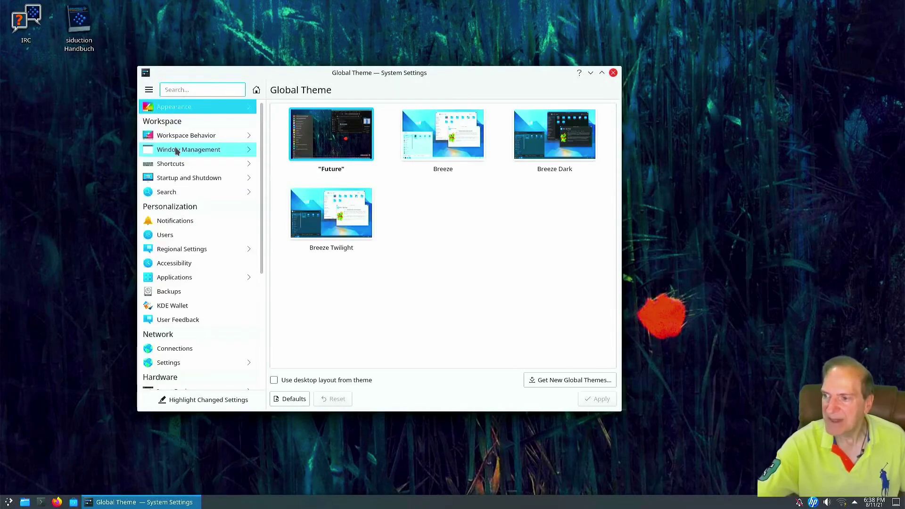
pyautogui.click(176, 151)
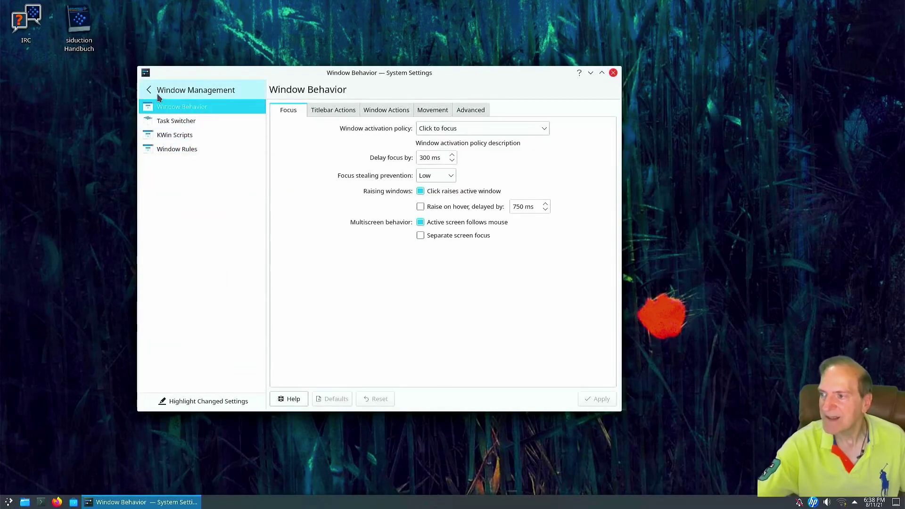
pyautogui.click(152, 91)
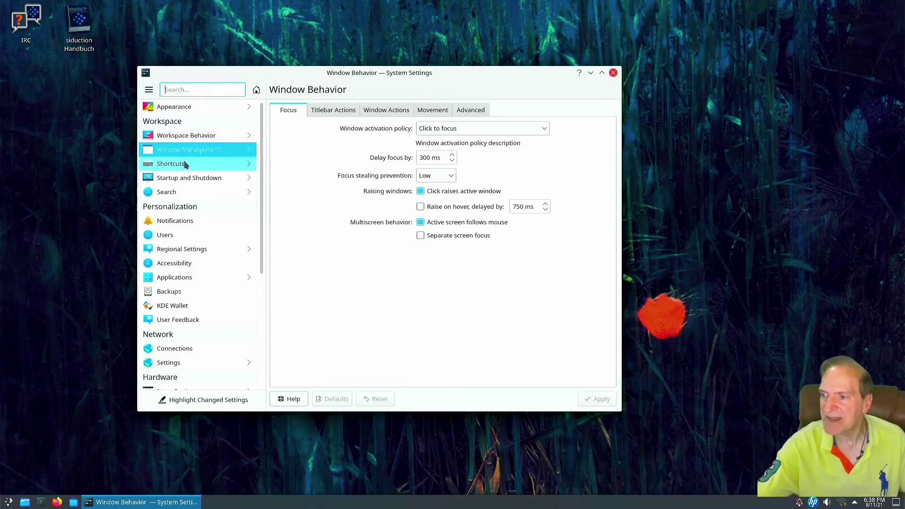
pyautogui.moveTo(186, 180)
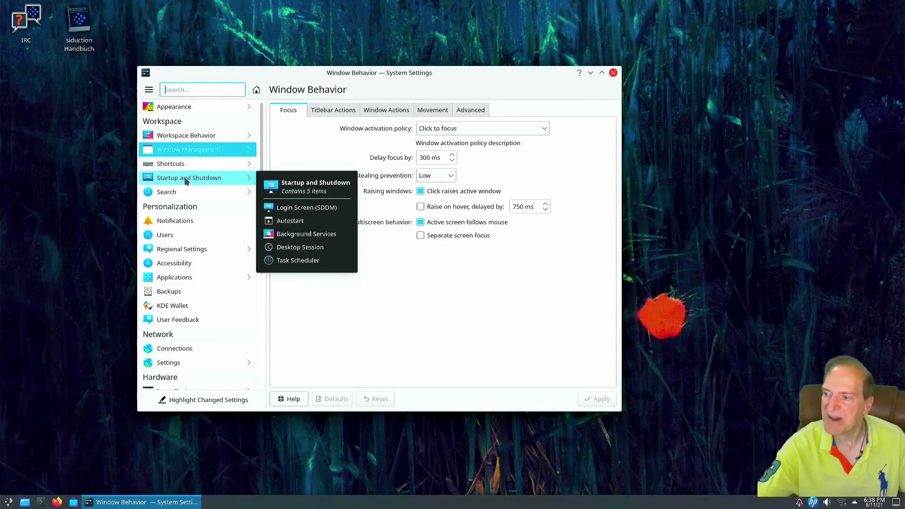
pyautogui.moveTo(237, 181)
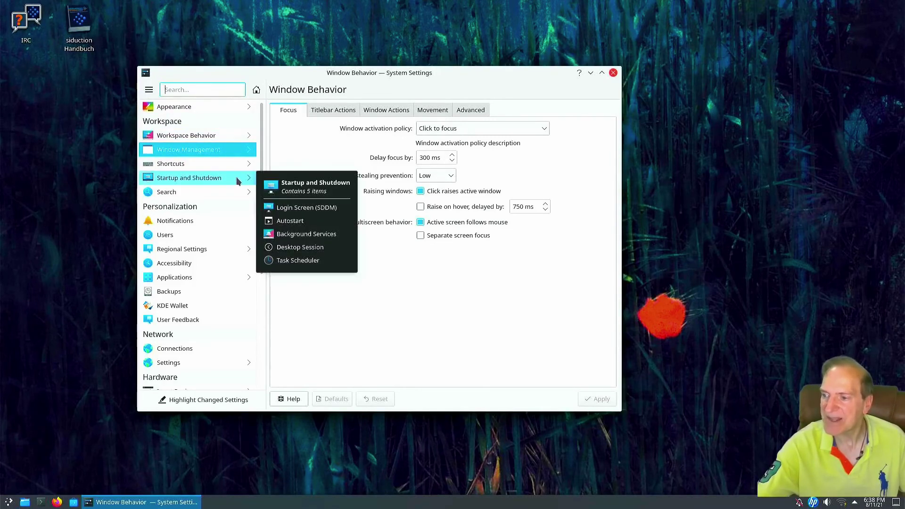
# Look at Notifications, then open the Users page for the current account
pyautogui.click(179, 222)
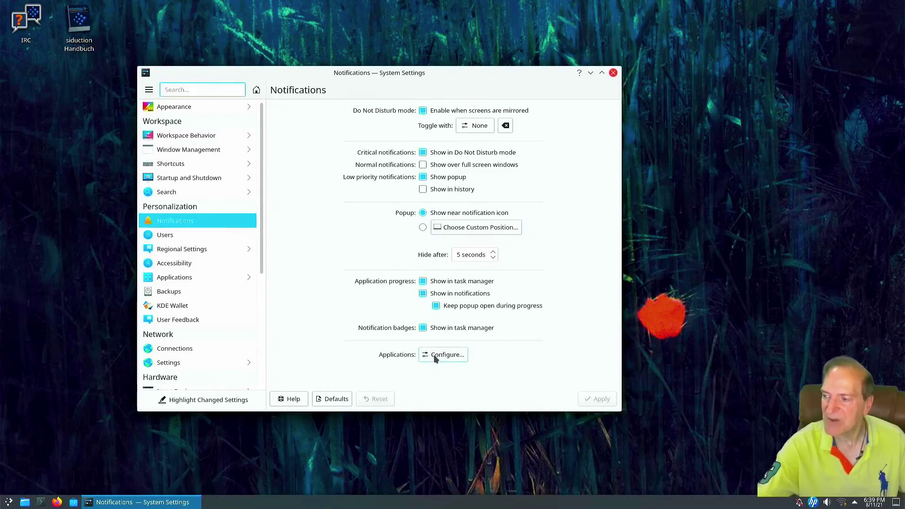
pyautogui.click(193, 233)
# Pick the golden dog picture as the account's avatar in the avatar picker
pyautogui.click(193, 235)
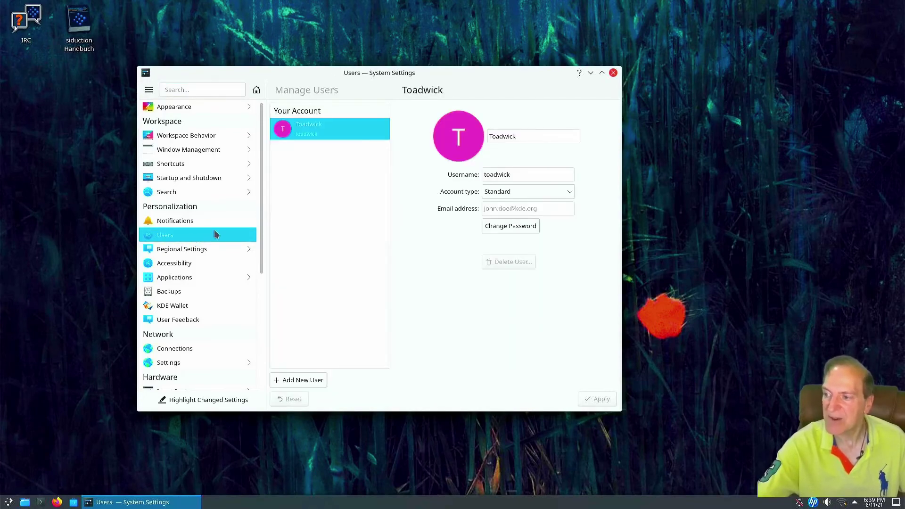
pyautogui.click(458, 136)
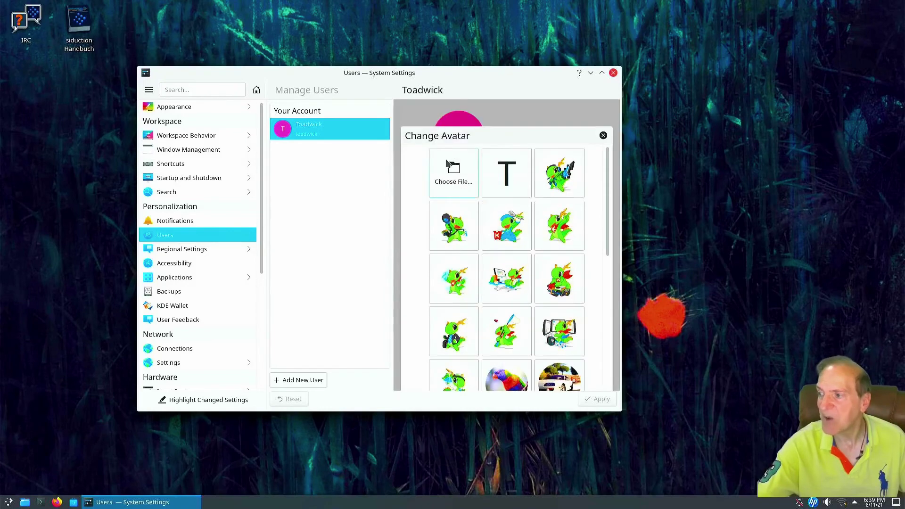
pyautogui.scroll(-3, 521, 212)
pyautogui.scroll(-5, 519, 225)
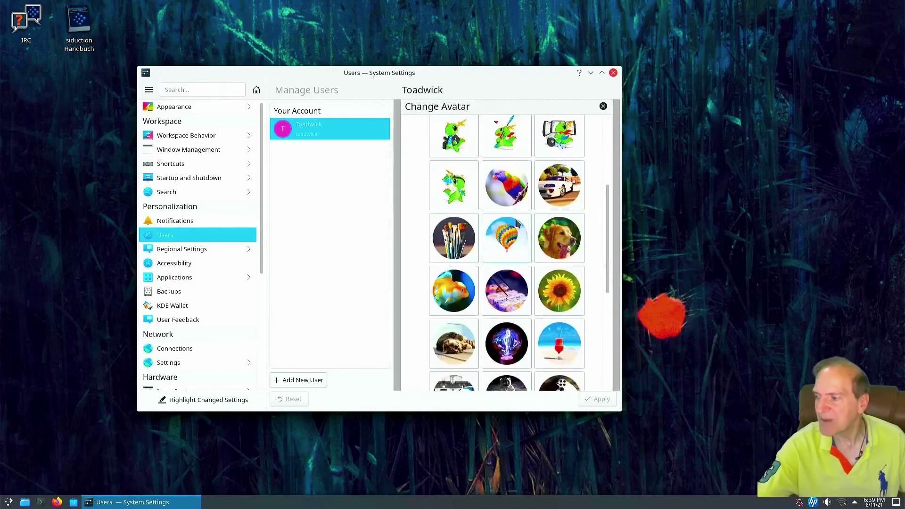
pyautogui.scroll(-4, 516, 223)
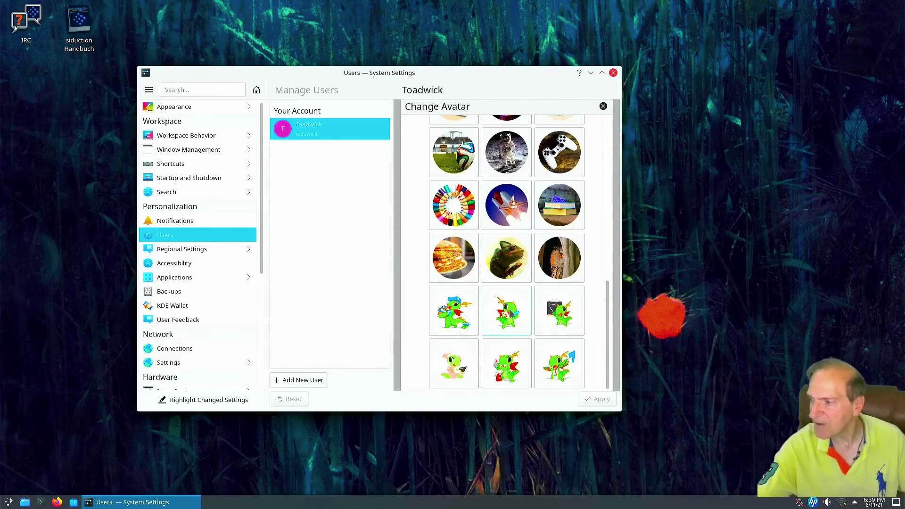
pyautogui.scroll(2, 513, 306)
pyautogui.scroll(5, 513, 307)
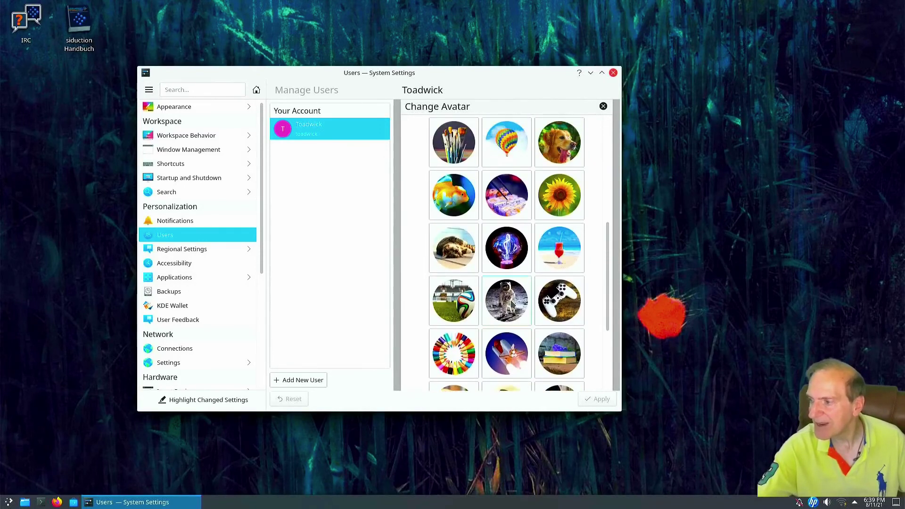
pyautogui.scroll(3, 510, 304)
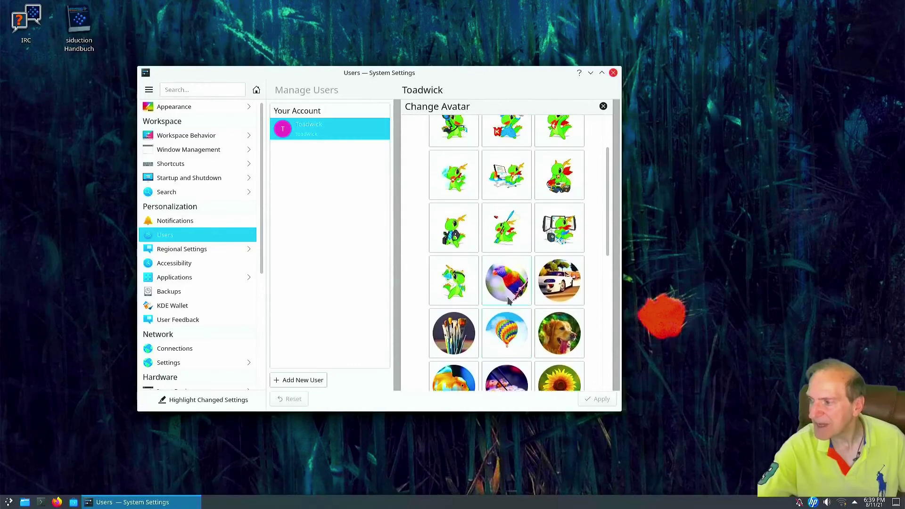
pyautogui.scroll(1, 509, 302)
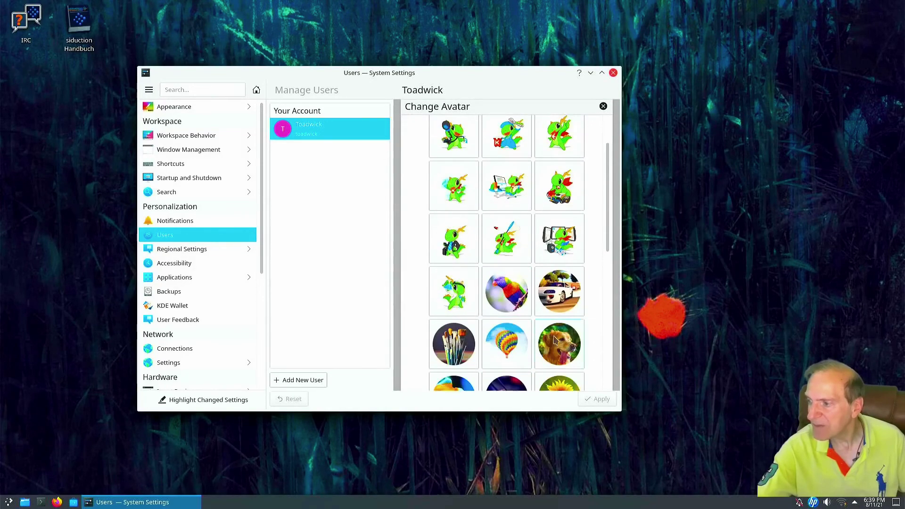
pyautogui.click(567, 346)
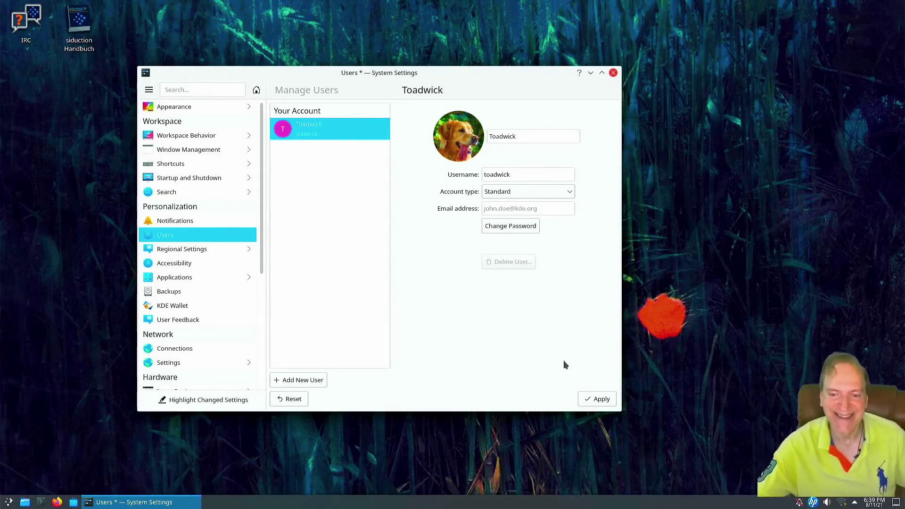
# Apply the dog avatar, then open the KDE Wallet settings page
pyautogui.click(598, 399)
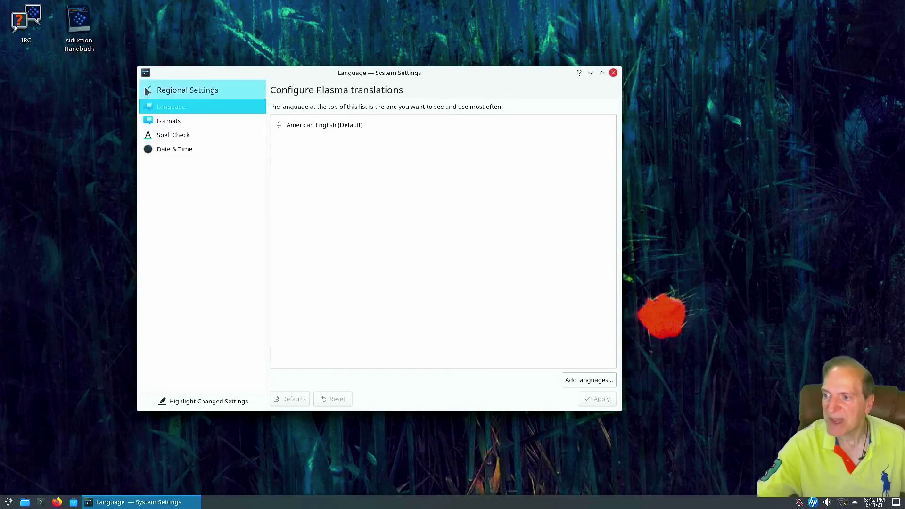
pyautogui.click(147, 91)
pyautogui.moveTo(158, 285)
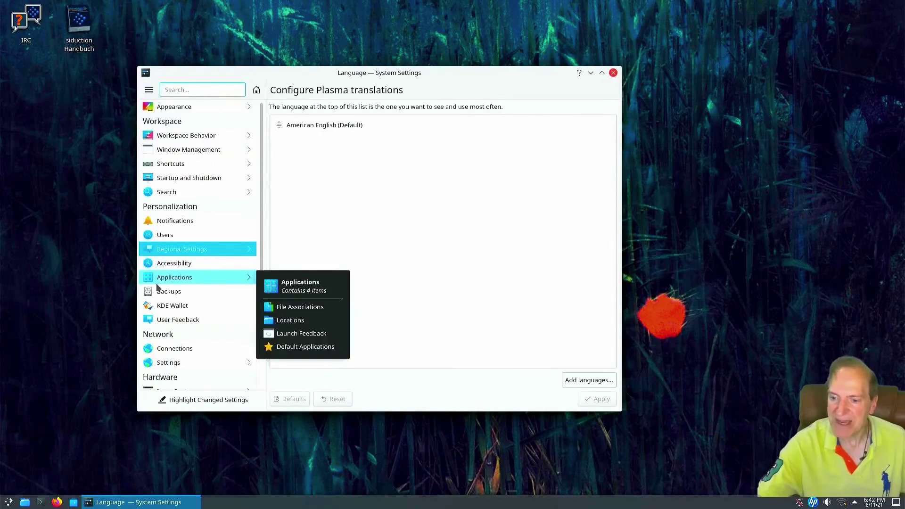
pyautogui.scroll(-3, 158, 285)
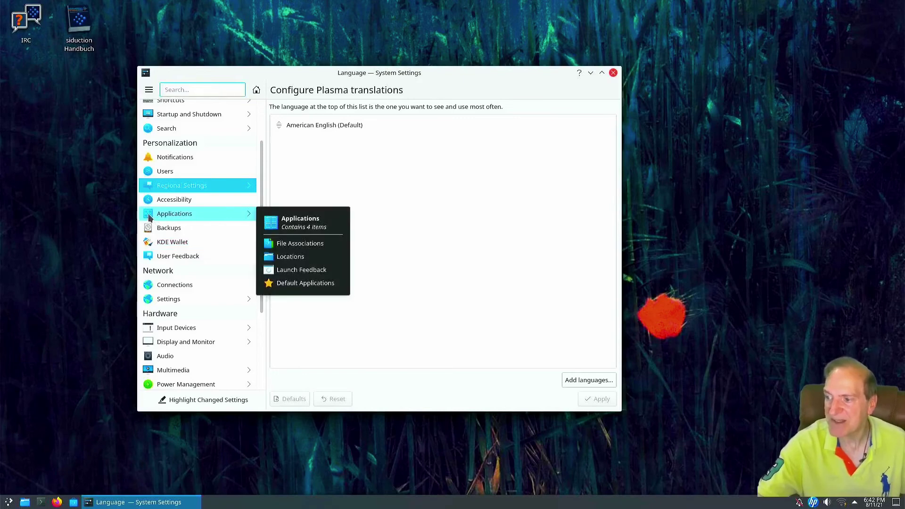
pyautogui.scroll(-4, 161, 295)
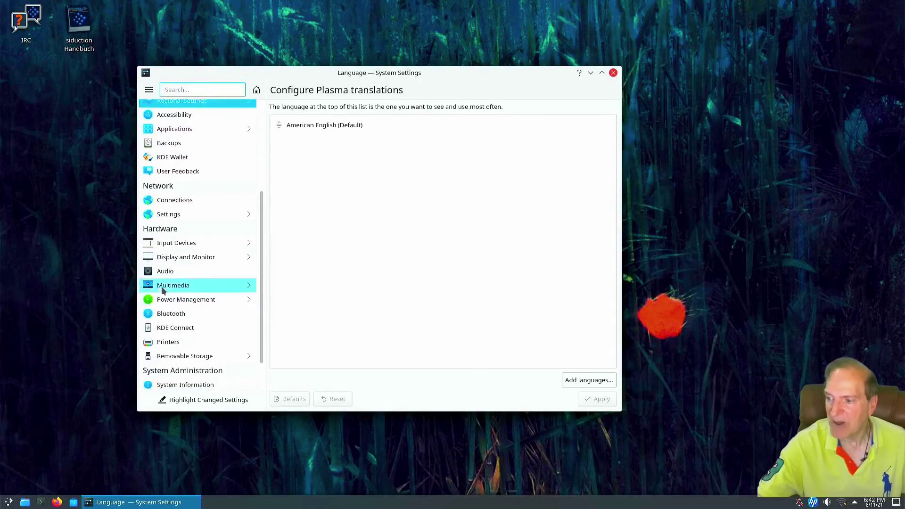
pyautogui.click(158, 160)
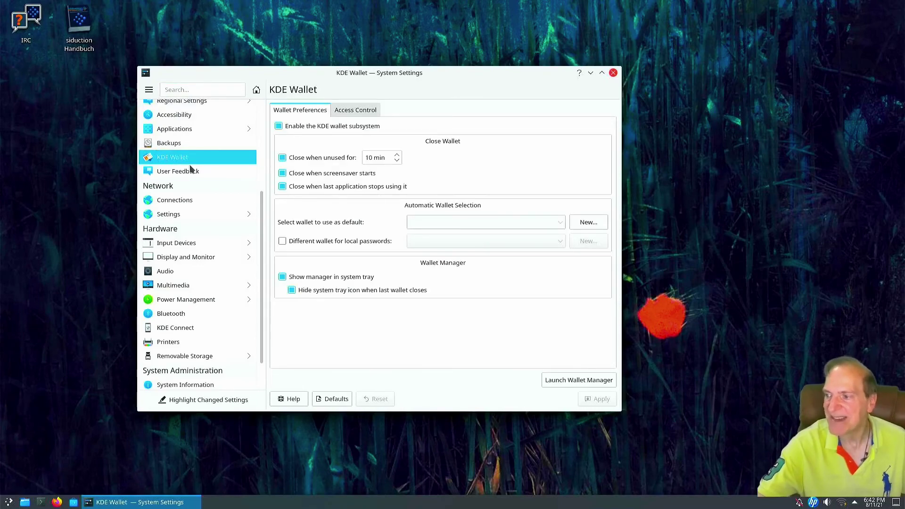
pyautogui.click(334, 113)
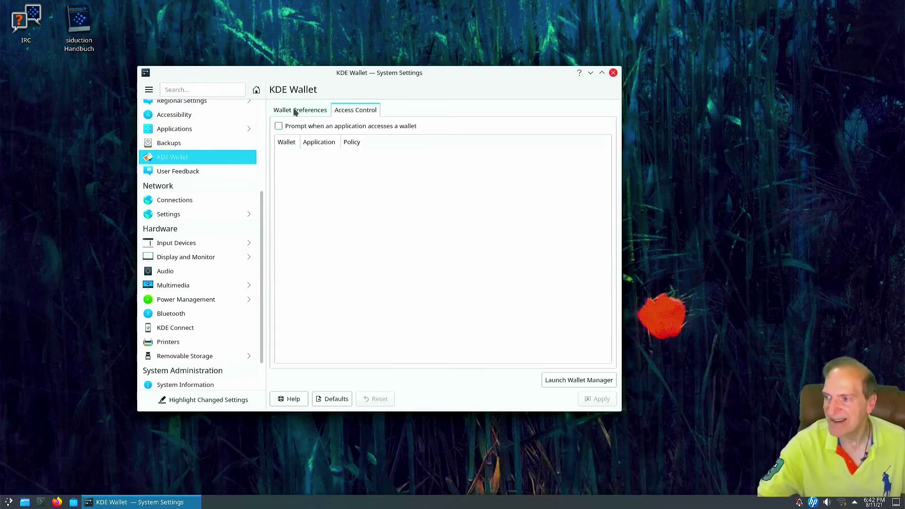
pyautogui.click(295, 111)
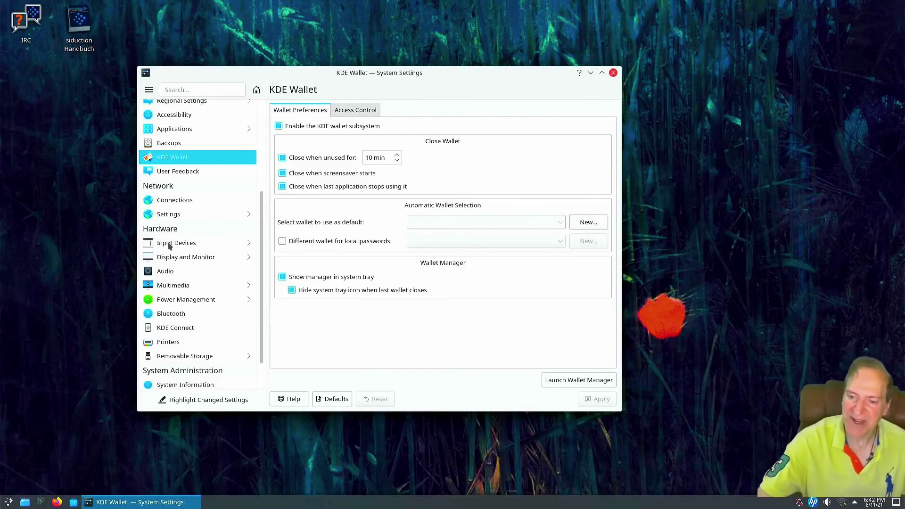
pyautogui.scroll(-2, 174, 257)
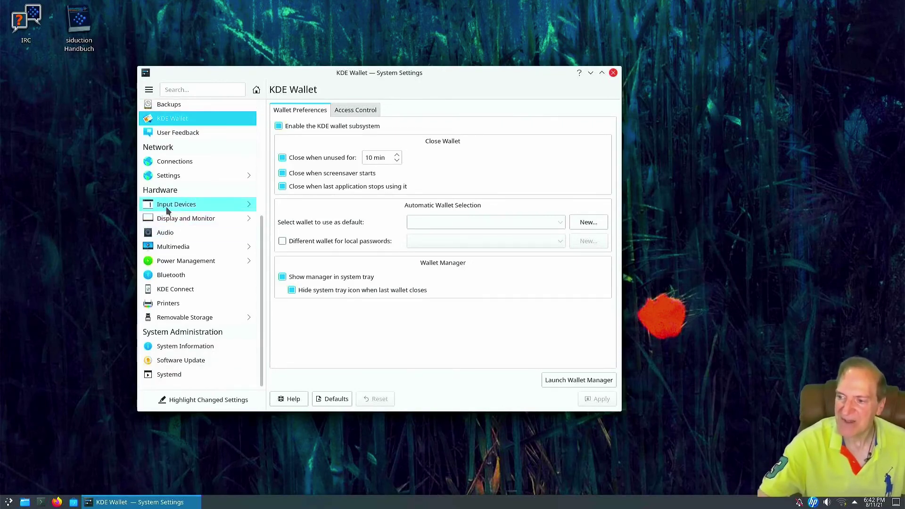
pyautogui.moveTo(176, 205)
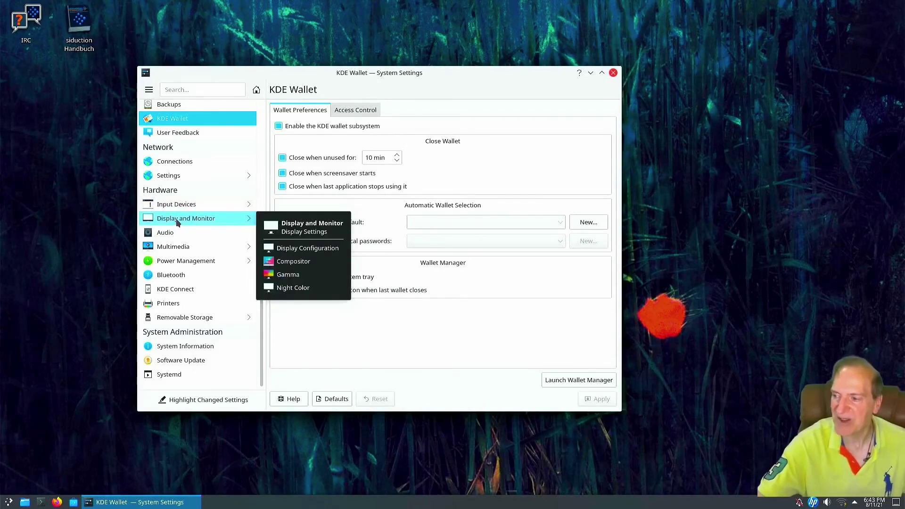
# Glance at Multimedia, then open the Systemd page listing 428 units, 214 active
pyautogui.click(170, 247)
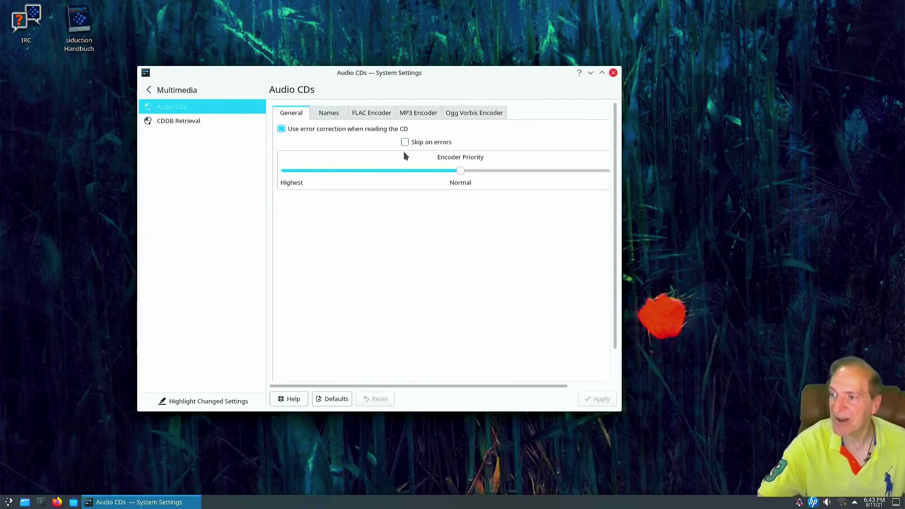
pyautogui.click(149, 90)
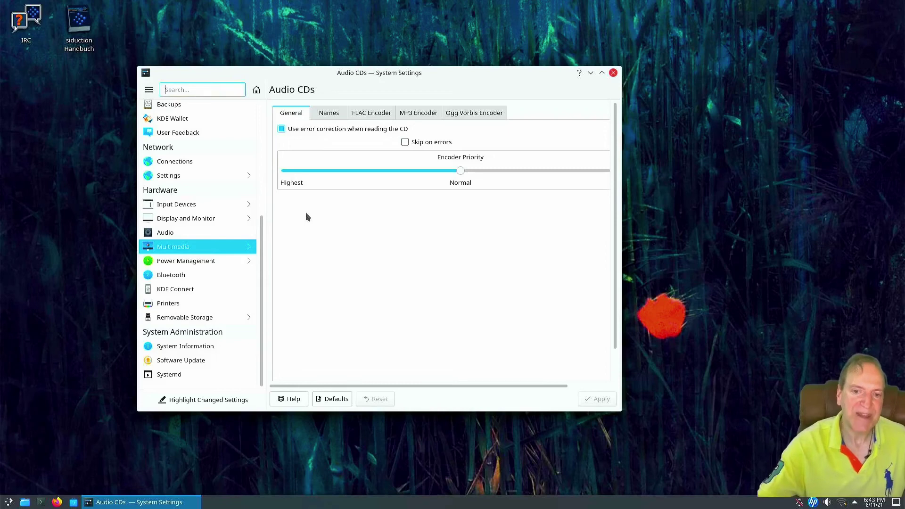
pyautogui.hotkey('ctrl', 'f')
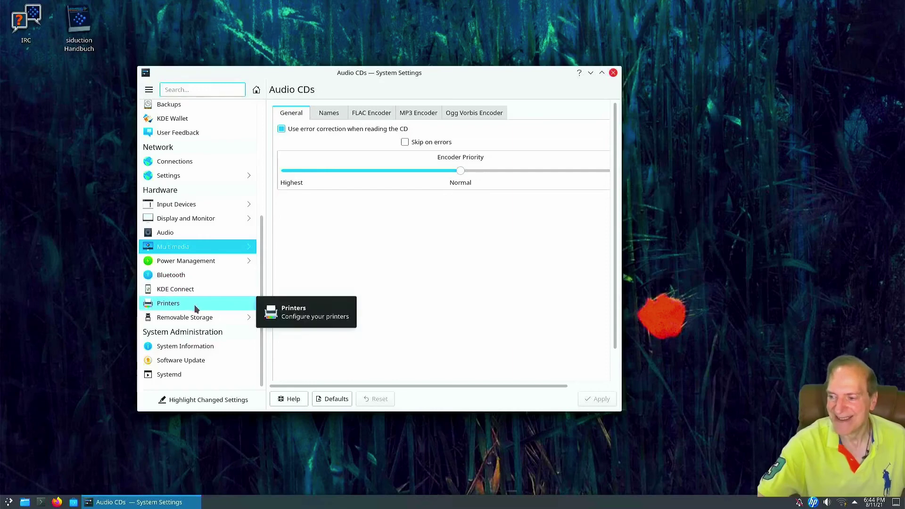
pyautogui.click(189, 375)
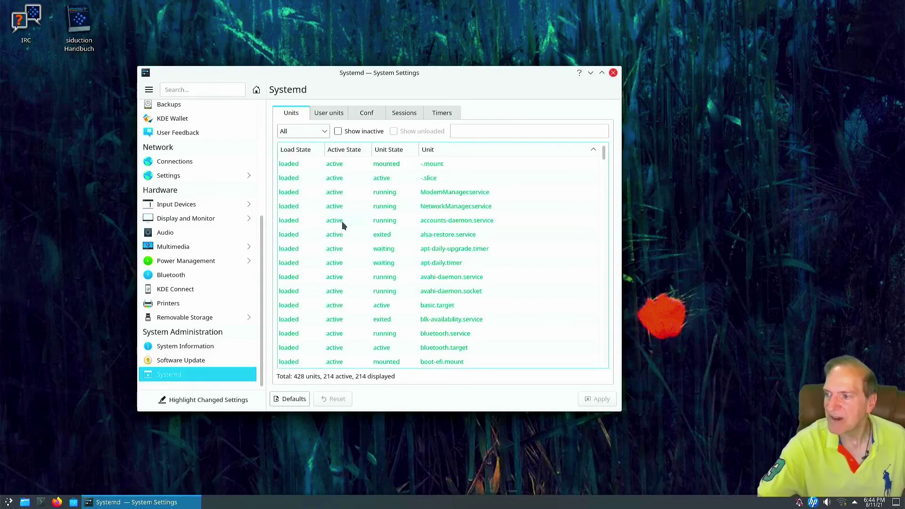
# Close System Settings and apply Homeworld as the desktop wallpaper via Configure Desktop
pyautogui.click(613, 73)
pyautogui.rightClick(339, 137)
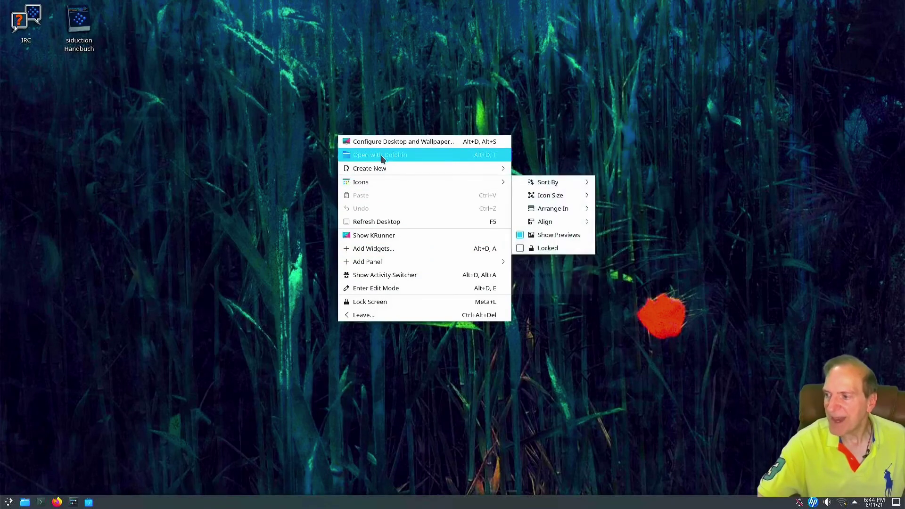
pyautogui.click(383, 141)
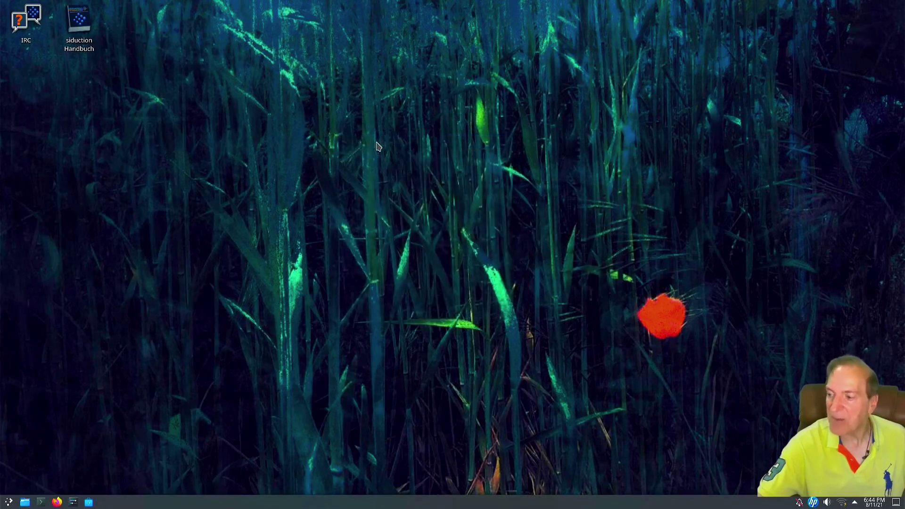
pyautogui.moveTo(243, 8); pyautogui.dragTo(394, 50)
pyautogui.click(293, 175)
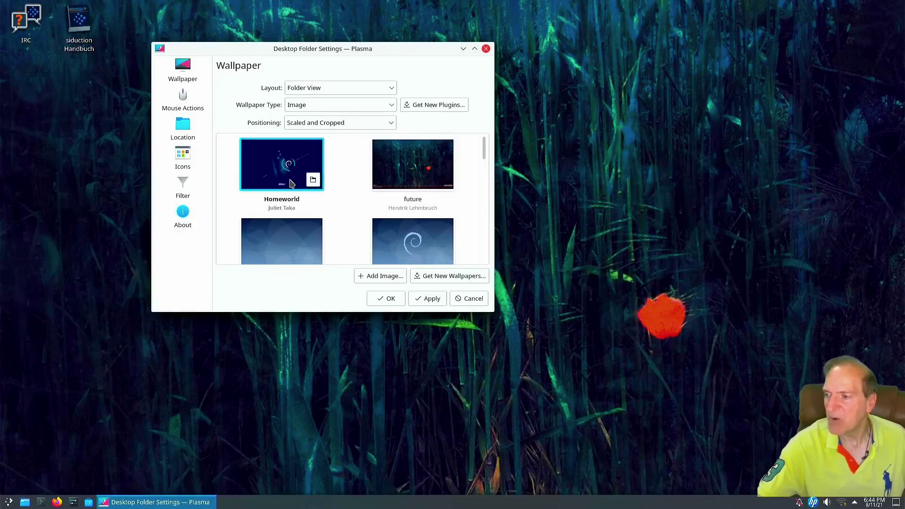
pyautogui.click(428, 298)
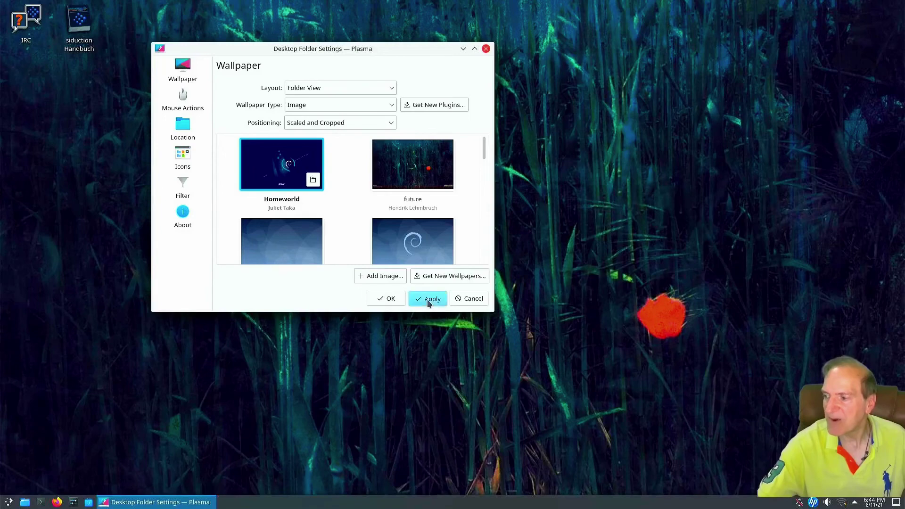
pyautogui.moveTo(349, 46); pyautogui.dragTo(345, 68)
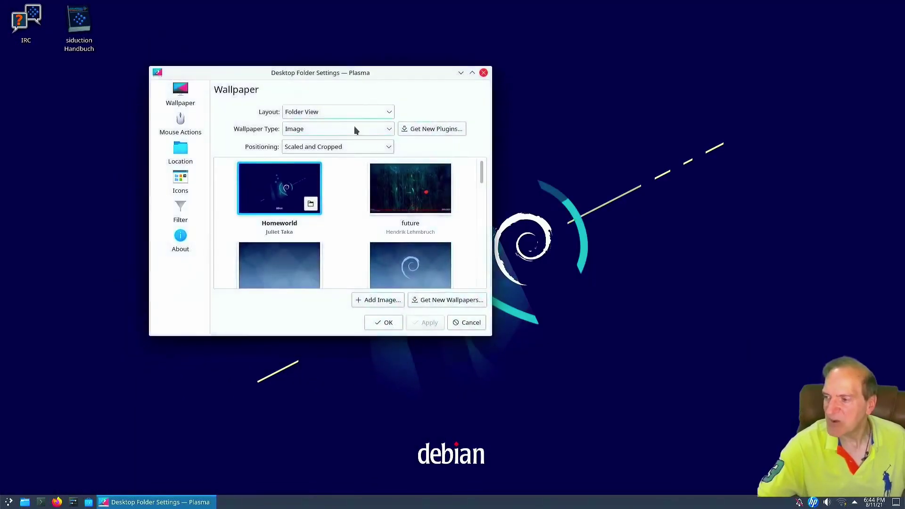
# Apply the Lines wallpaper, then the Moonlight wallpaper
pyautogui.scroll(-2, 356, 218)
pyautogui.scroll(-5, 355, 218)
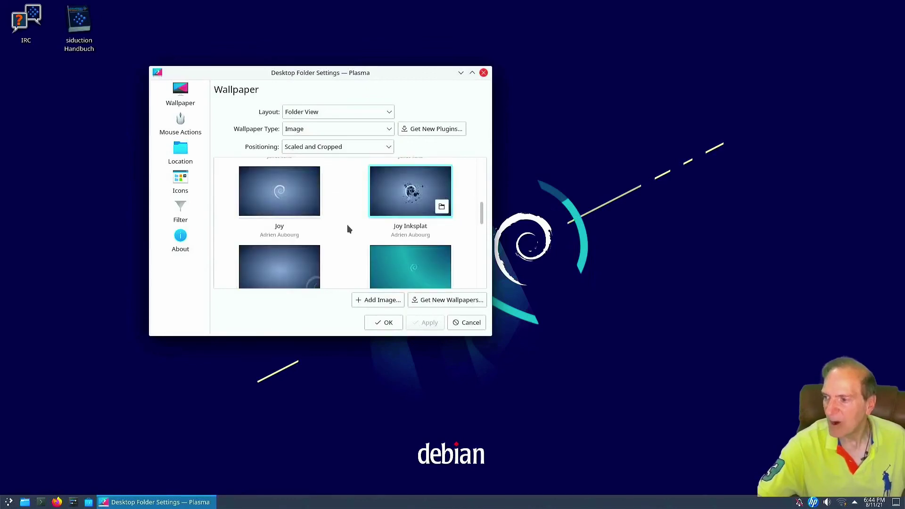
pyautogui.click(410, 228)
pyautogui.scroll(-1, 396, 264)
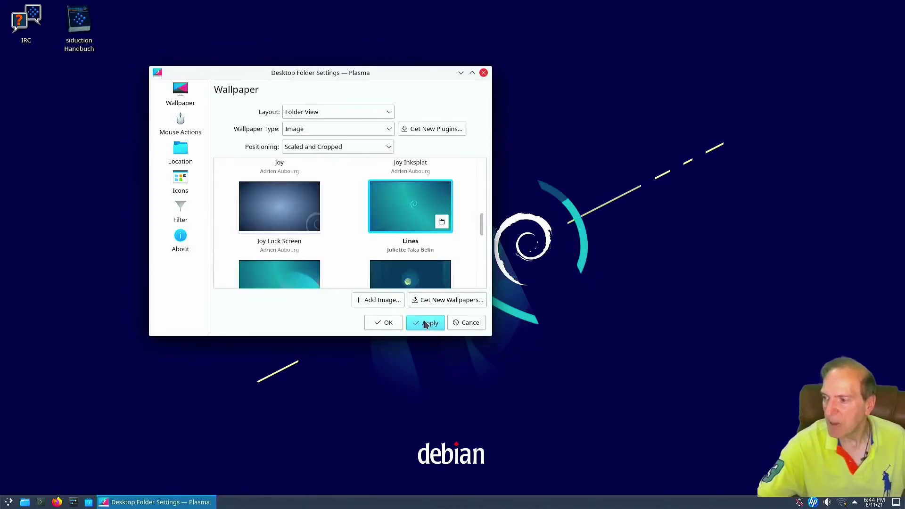
pyautogui.click(426, 324)
pyautogui.scroll(-3, 342, 202)
pyautogui.click(410, 221)
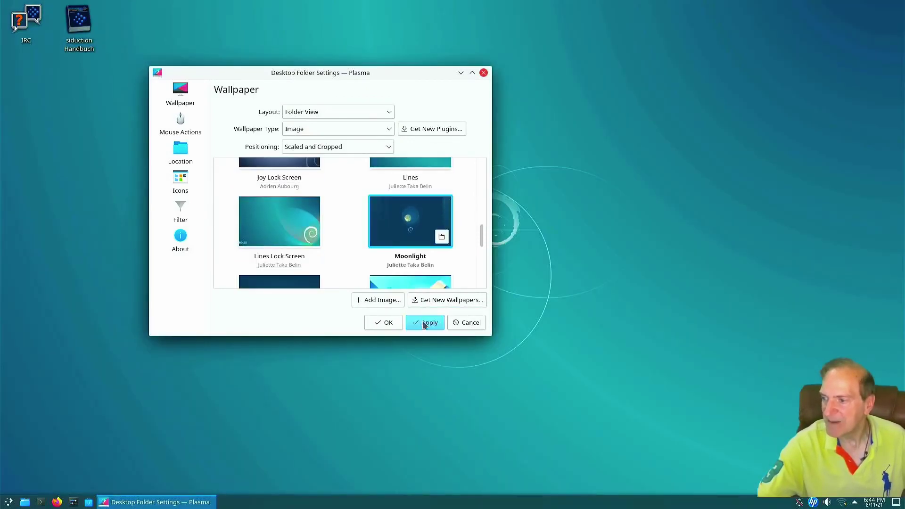
pyautogui.click(424, 324)
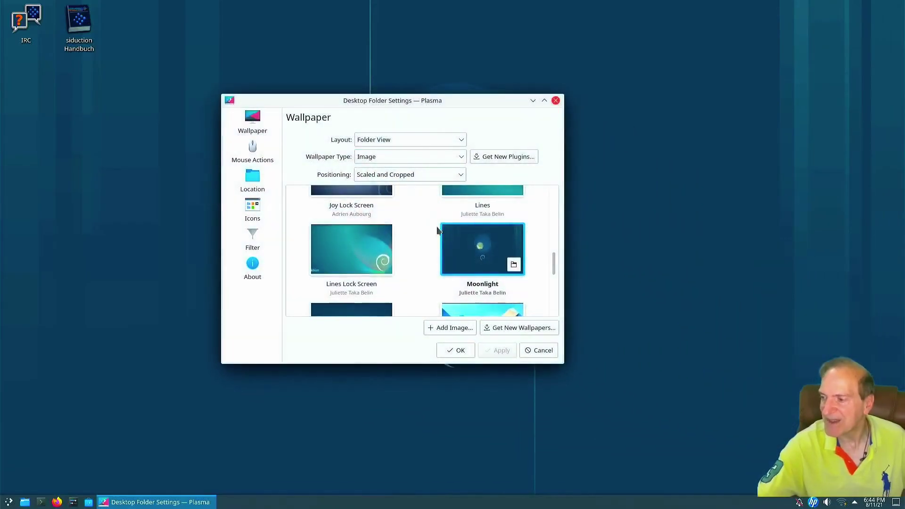
# Apply the Space Fun wallpaper and view it on the desktop
pyautogui.scroll(-3, 443, 240)
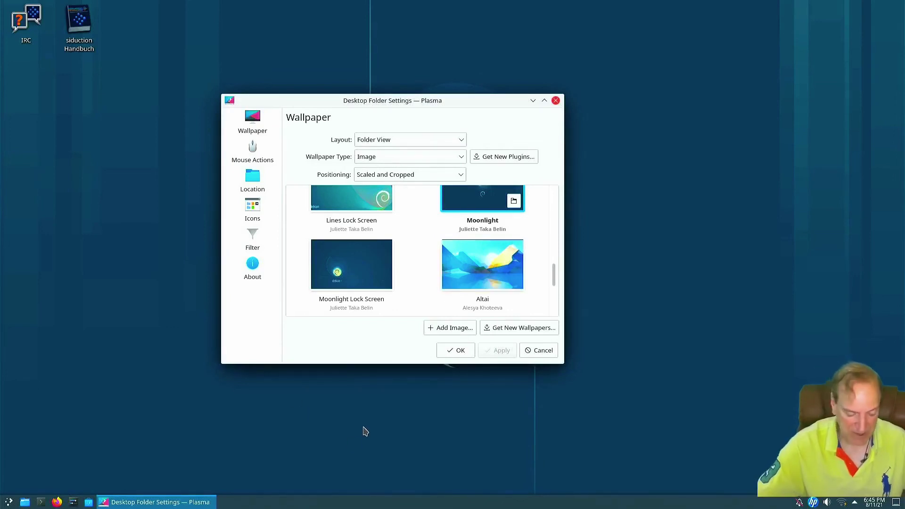
pyautogui.scroll(-5, 434, 269)
pyautogui.click(349, 278)
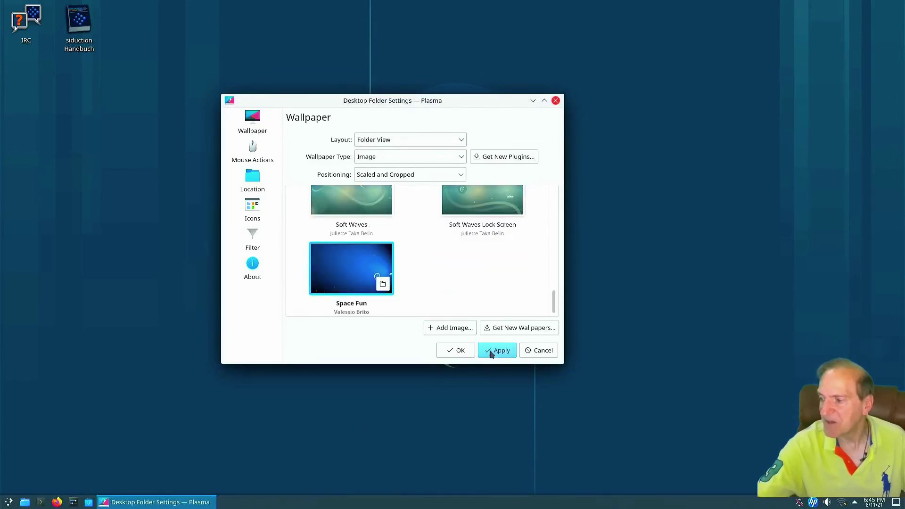
pyautogui.click(491, 354)
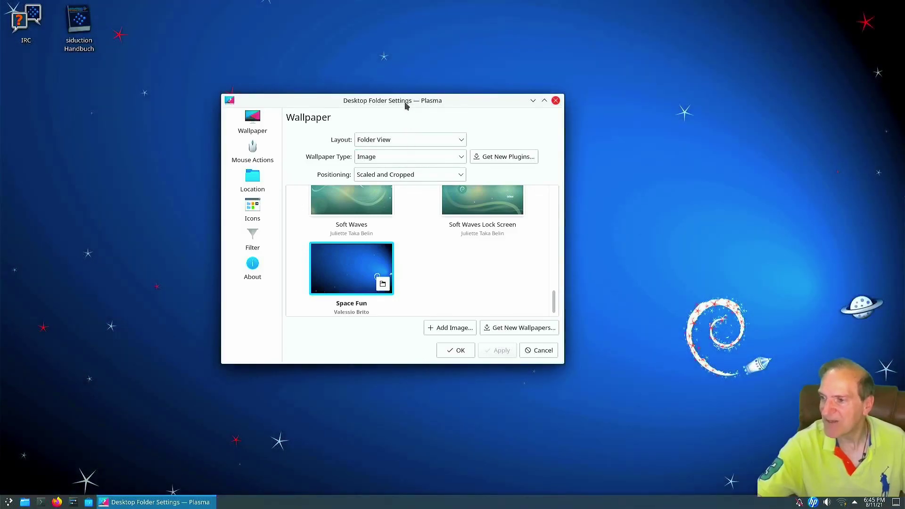
pyautogui.moveTo(406, 105); pyautogui.dragTo(427, 151)
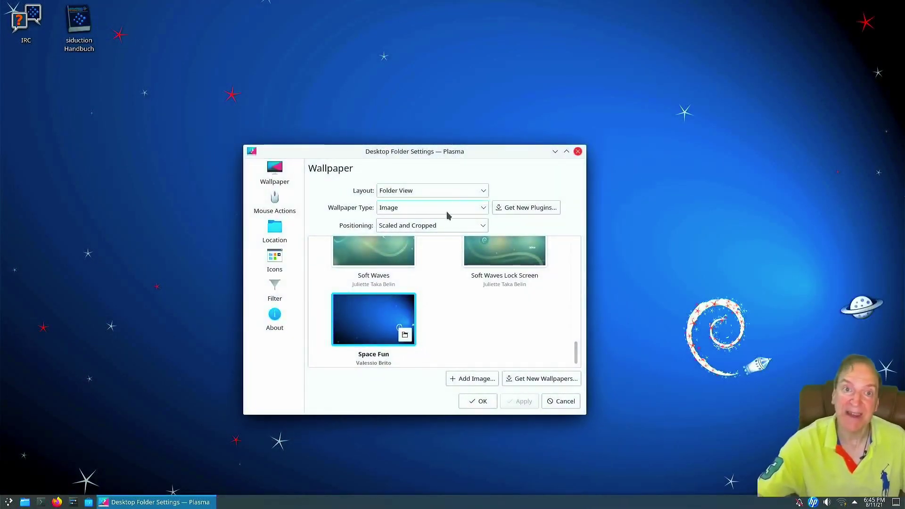
# Apply Moonlight Lock Screen as the wallpaper and confirm with OK
pyautogui.scroll(3, 424, 285)
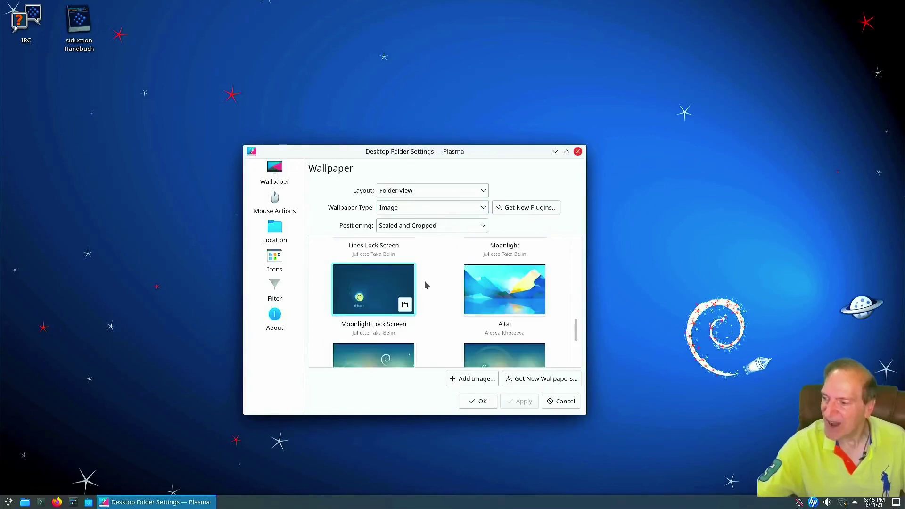
pyautogui.click(382, 284)
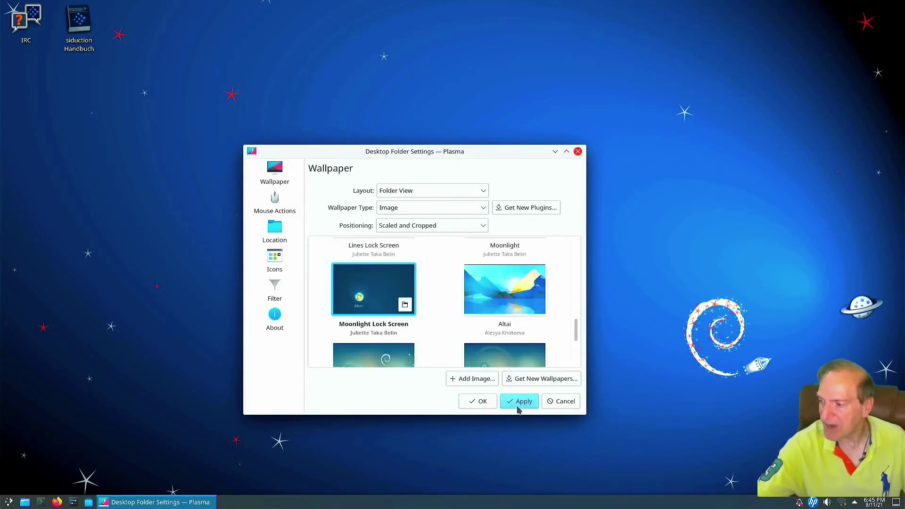
pyautogui.click(518, 405)
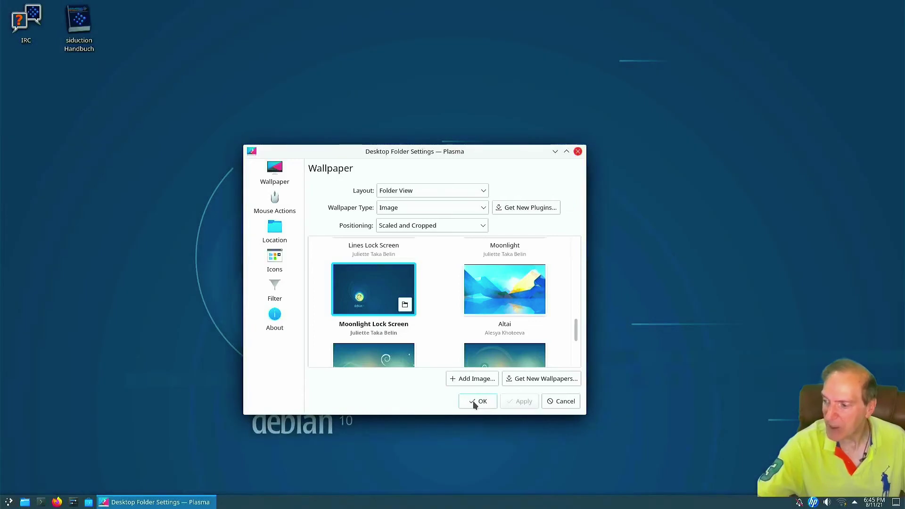
pyautogui.click(479, 402)
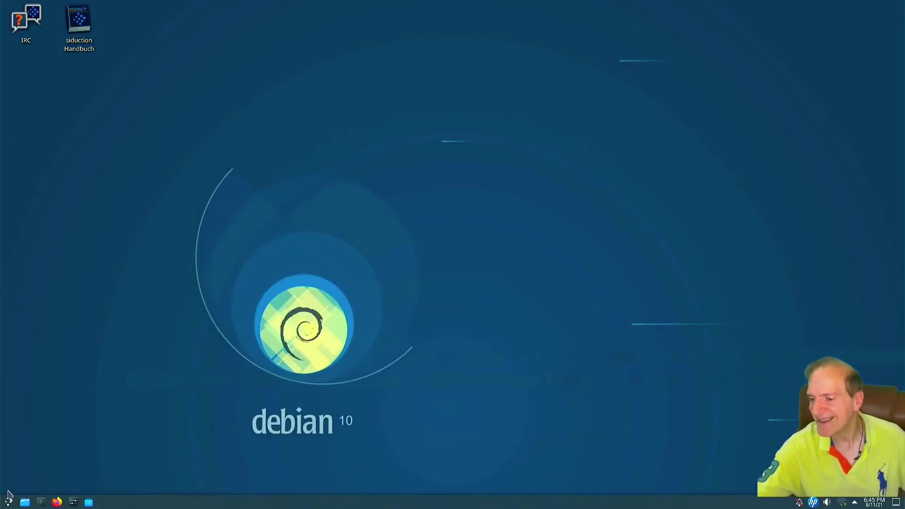